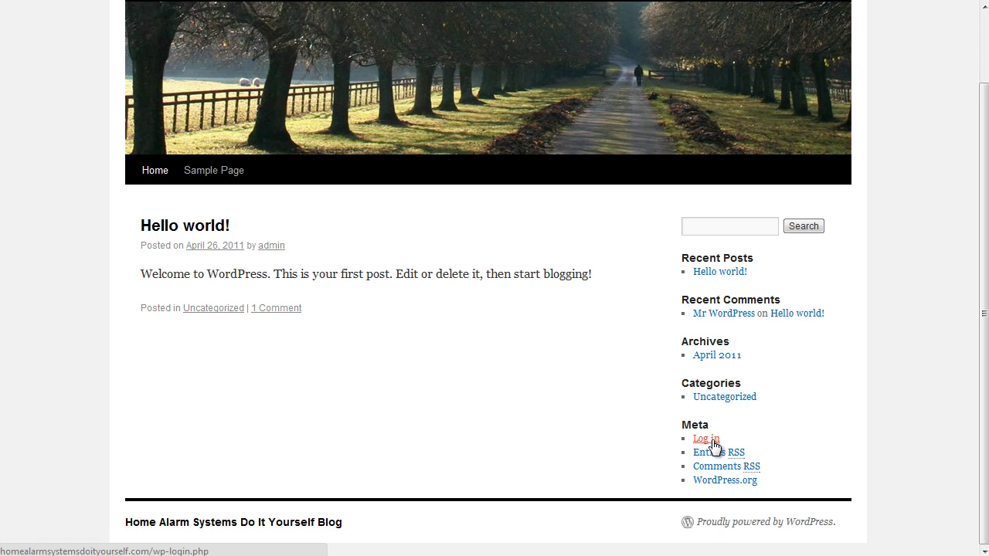
- Right-click the front page's Meta 'Log in' link to reach the blog login page
right_click(712, 446)
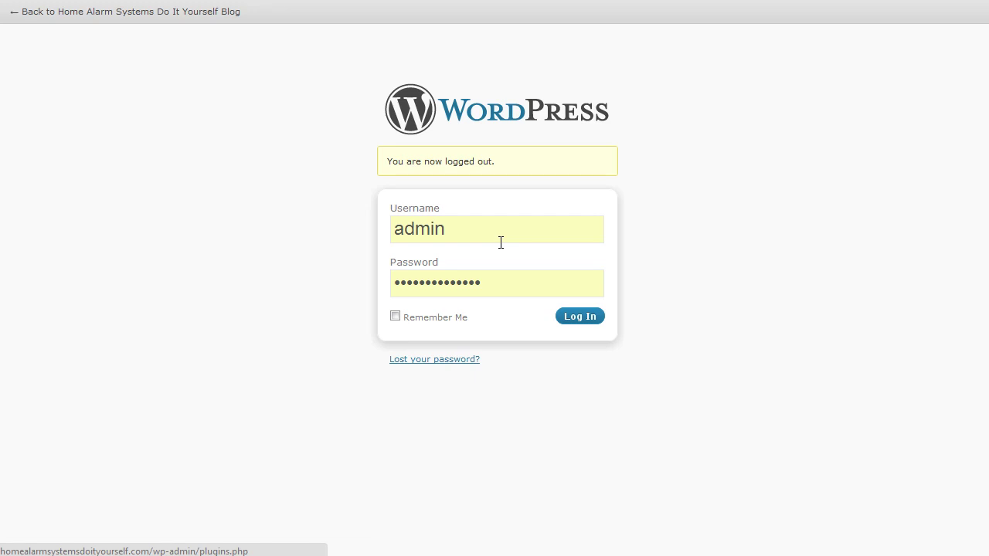
- Log in to the admin and move the Hello world! post to the Trash
click(572, 319)
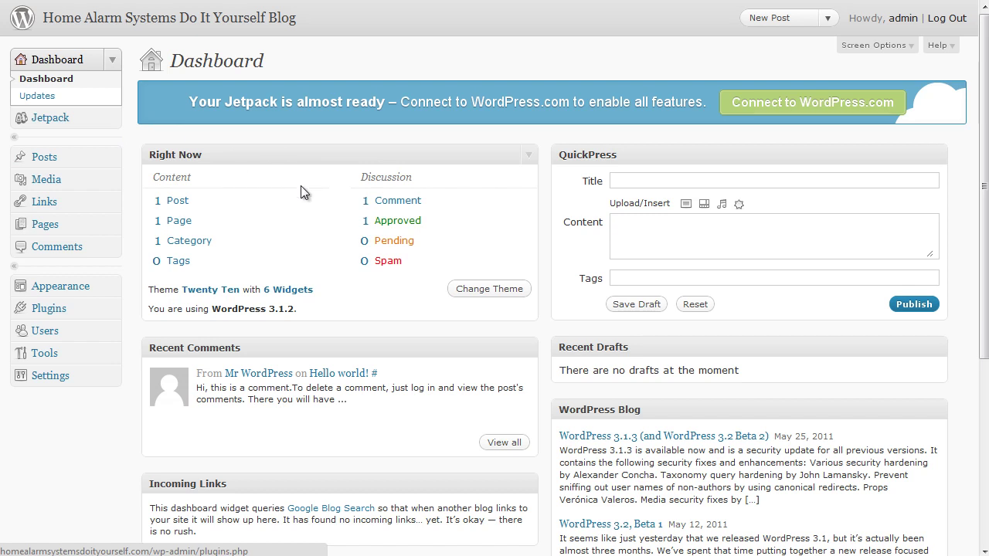
click(51, 159)
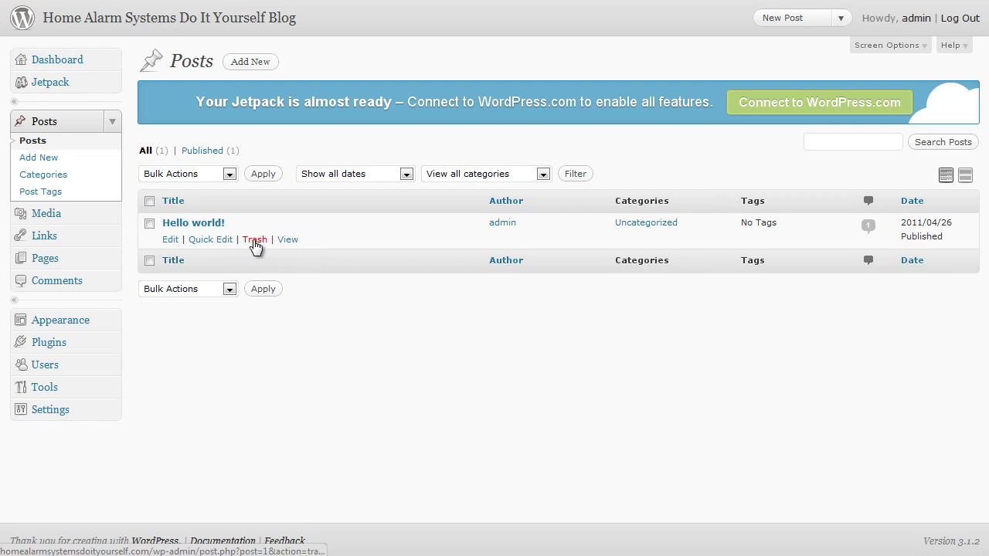
click(253, 241)
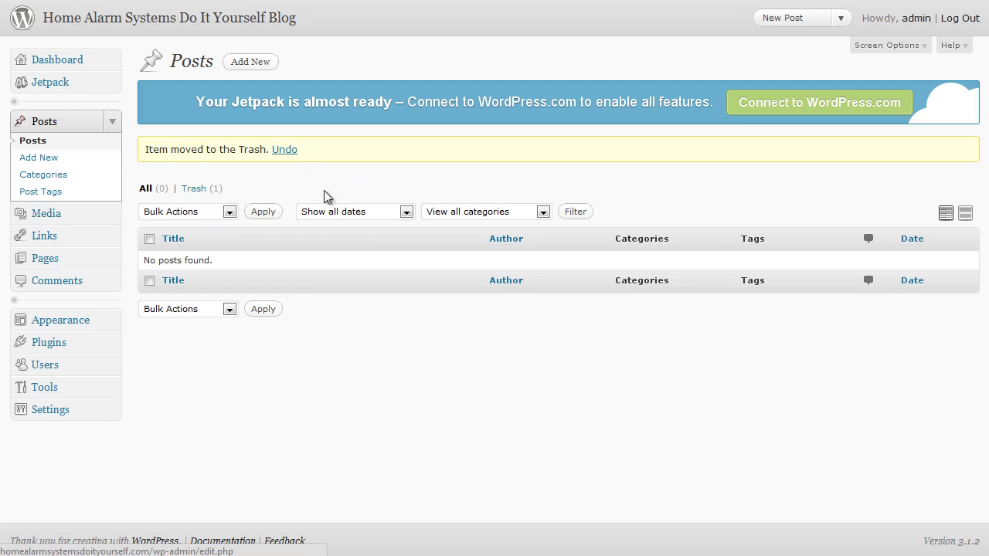
click(62, 181)
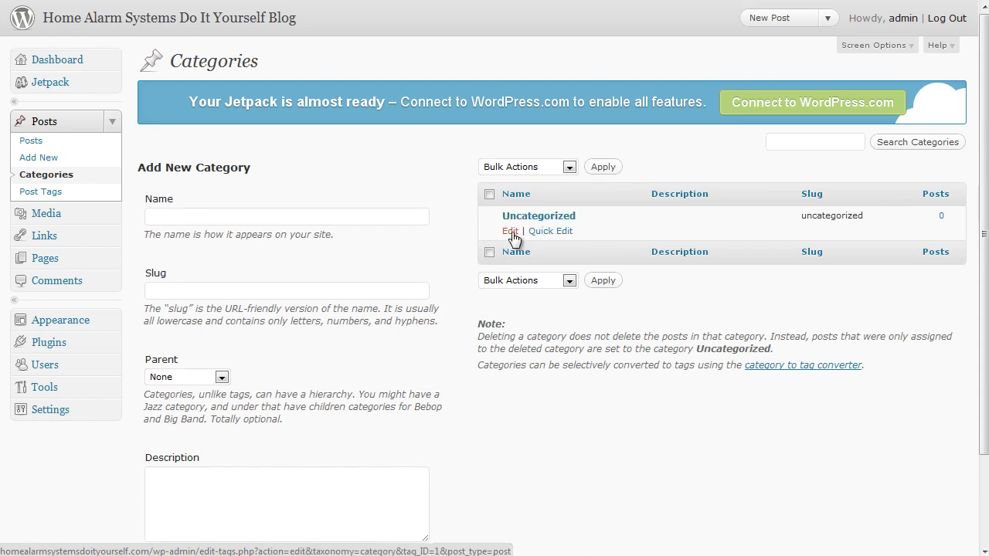
- Rename Uncategorized to 'Home Alarm Systems', reusing that text as description and slug, and update
click(511, 233)
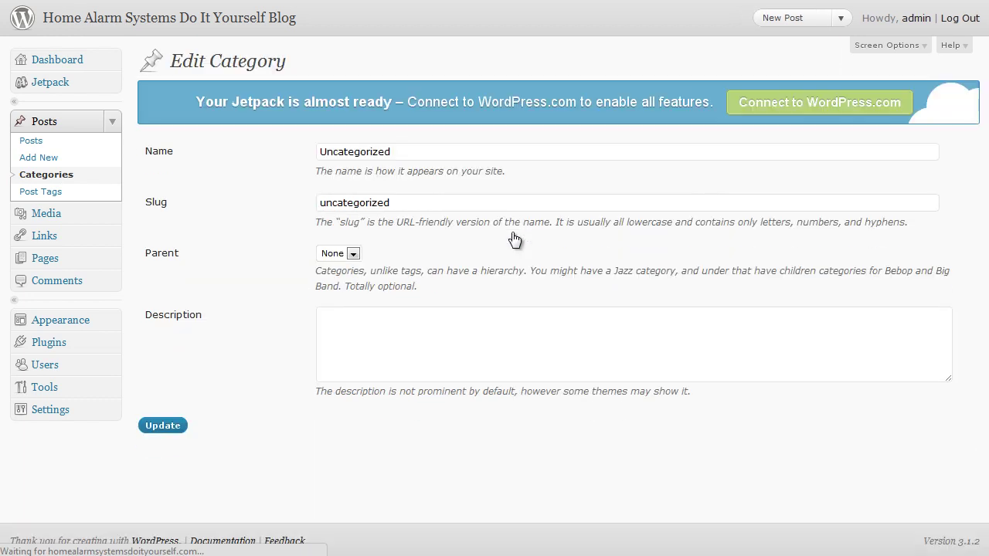
click(400, 151)
drag(400, 152, 311, 146)
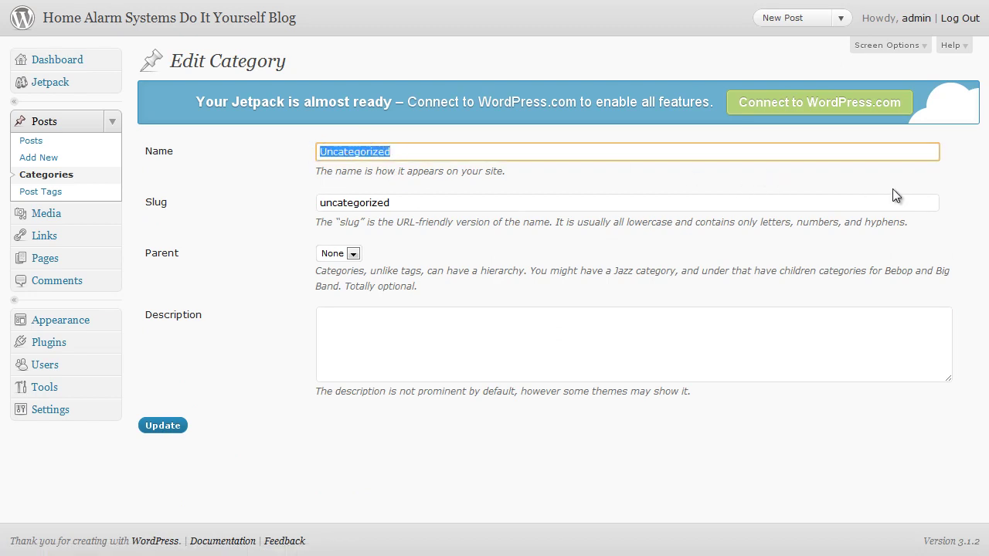
text(Home A;)
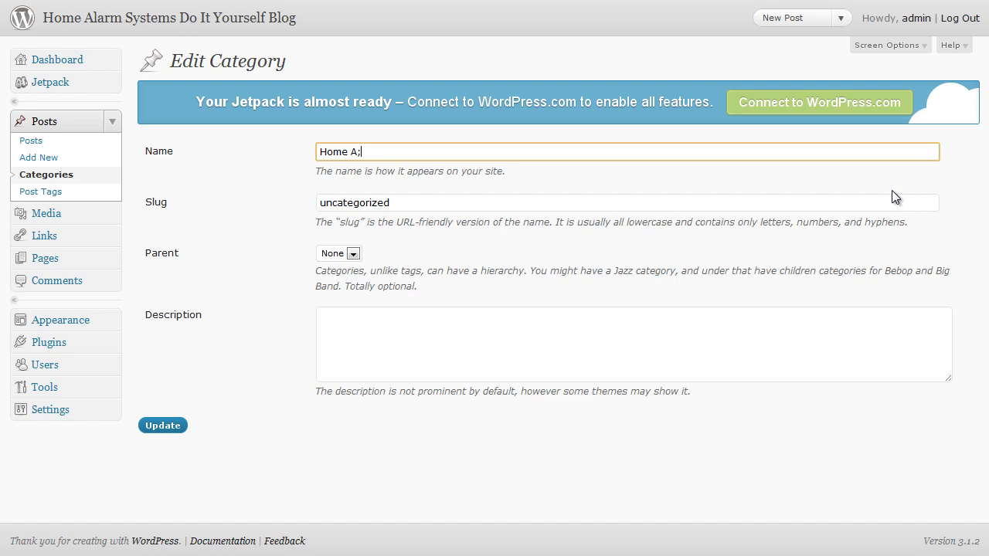
key(BackSpace)
text(larm Systems)
drag(424, 154, 272, 145)
key(ctrl+c)
click(386, 326)
key(ctrl+v)
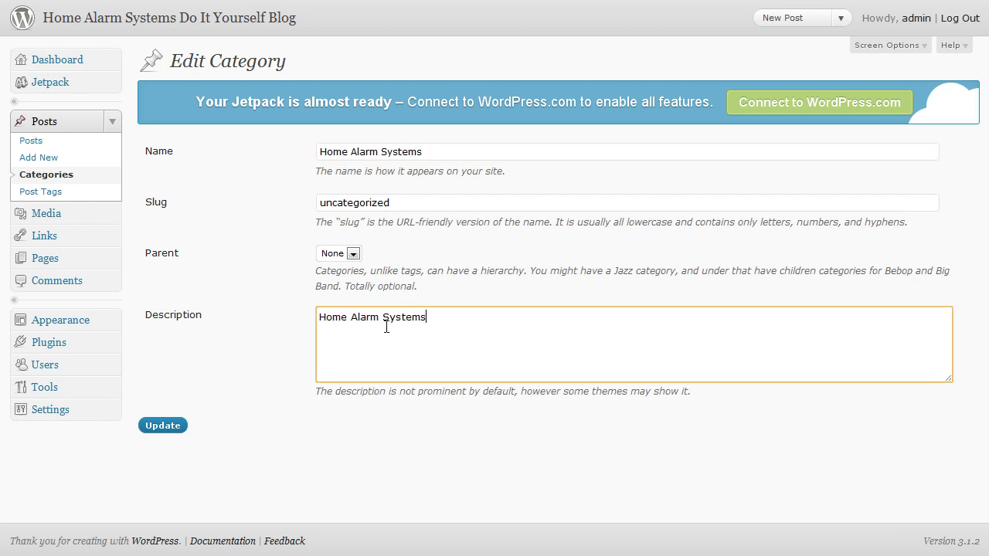
drag(397, 202, 293, 203)
key(ctrl+v)
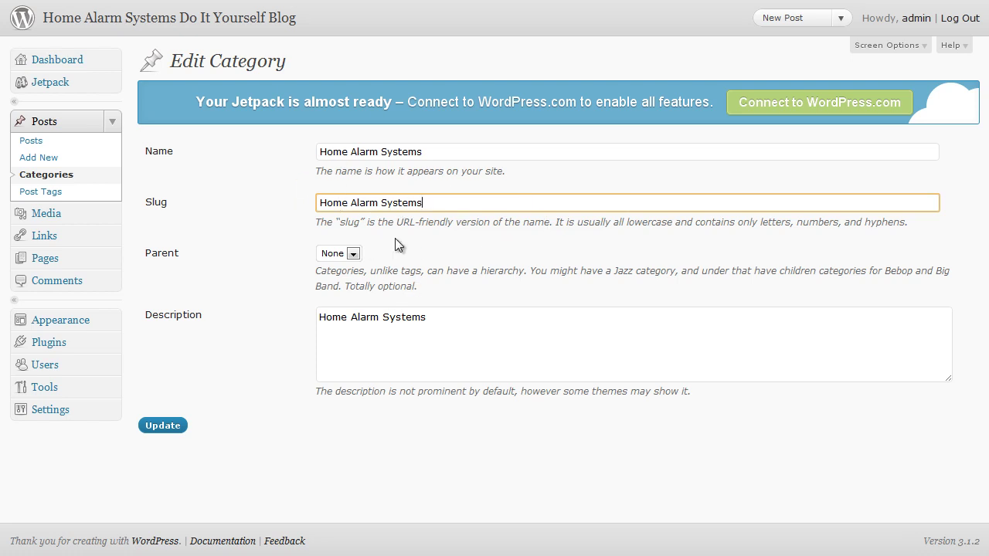
click(166, 426)
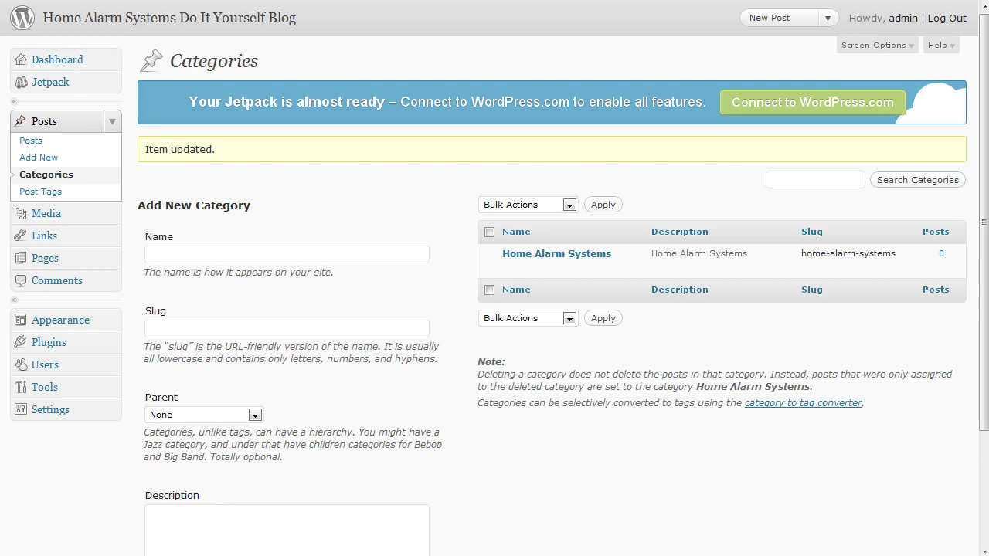
- Enter 'Wireless Alarm Systems' as the new category name, capitalizing each word
click(247, 254)
text(wireless alarm system)
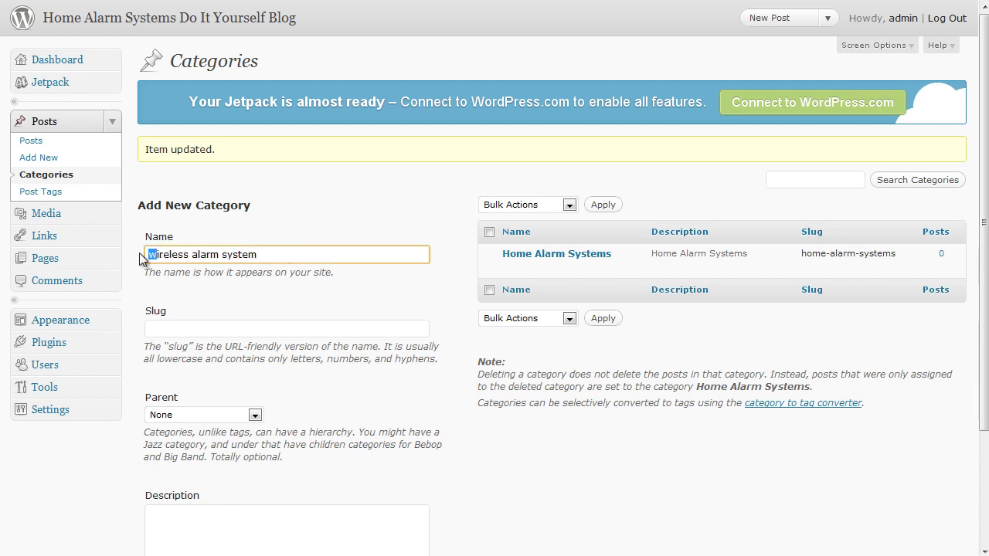
click(146, 255)
key(Delete)
text(W)
click(193, 254)
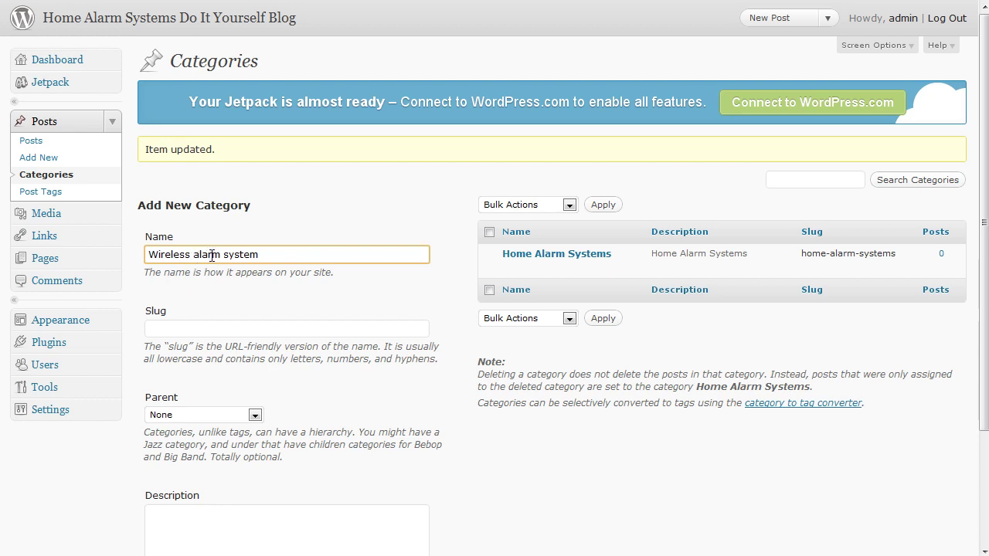
key(Delete)
text(A)
drag(224, 255, 230, 255)
text(S)
click(277, 254)
drag(277, 253, 113, 254)
key(ctrl+c)
- Use that name as slug and description and add the Wireless Alarm Systems category
click(204, 330)
key(ctrl+v)
click(223, 526)
key(ctrl+v)
scroll(317, 382, down, 1)
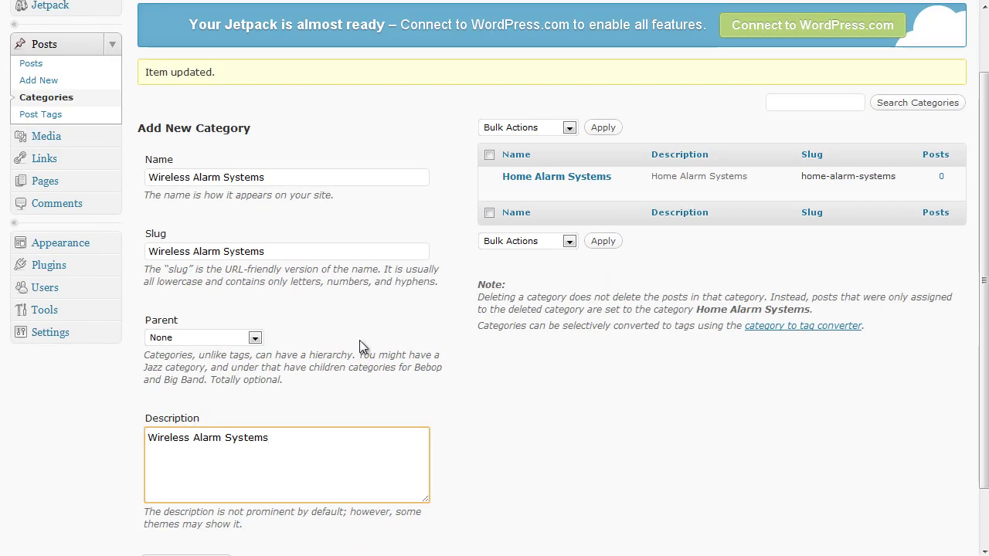
scroll(359, 340, down, 1)
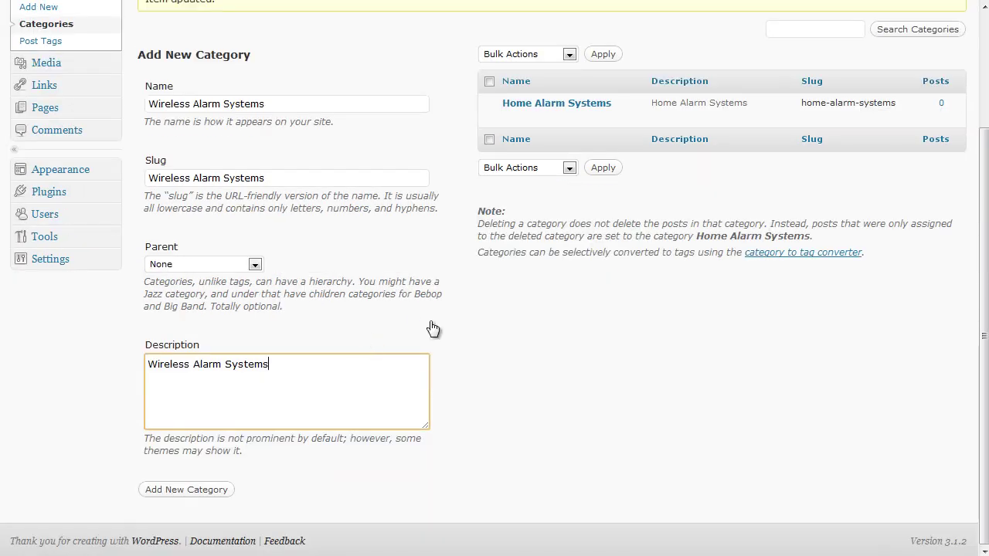
click(206, 492)
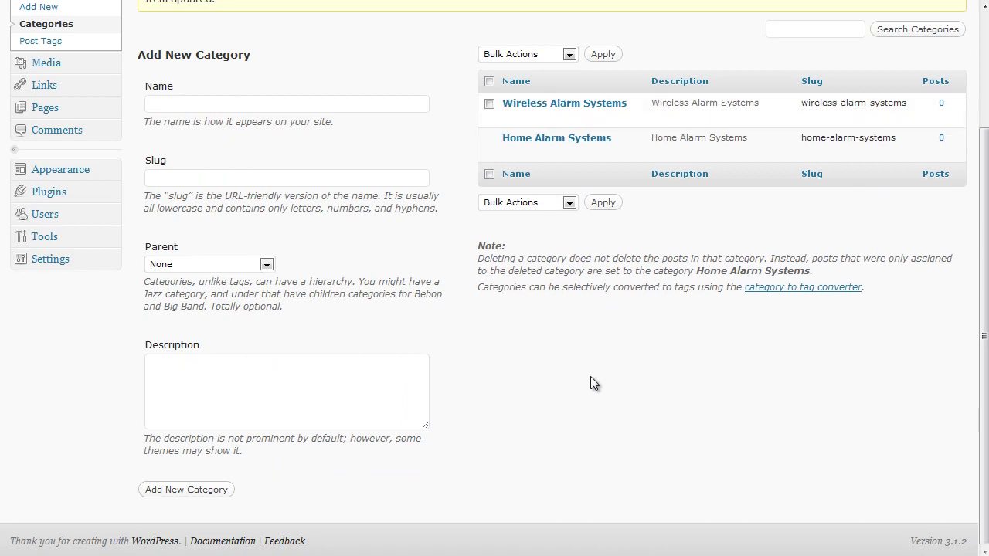
mouse_move(602, 125)
mouse_move(653, 150)
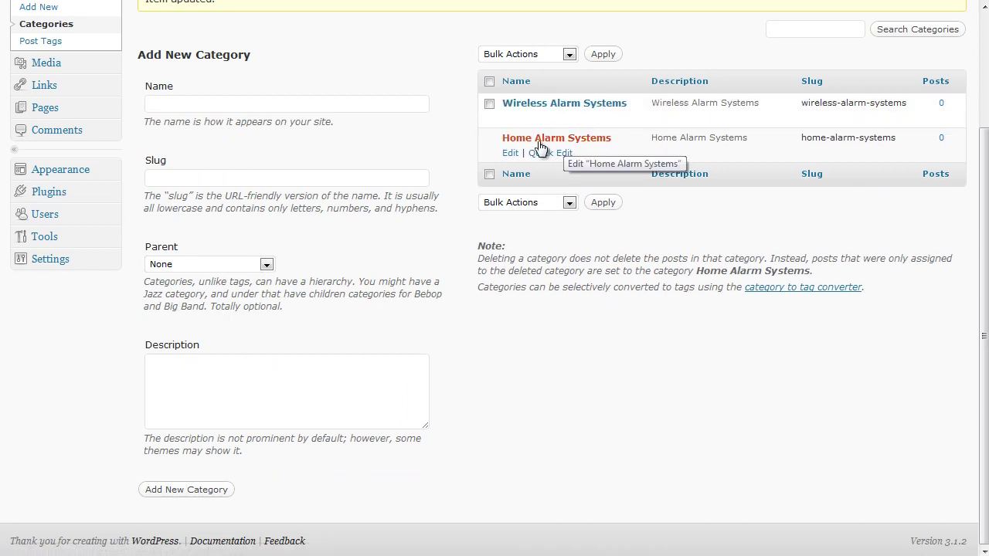
scroll(629, 350, up, 3)
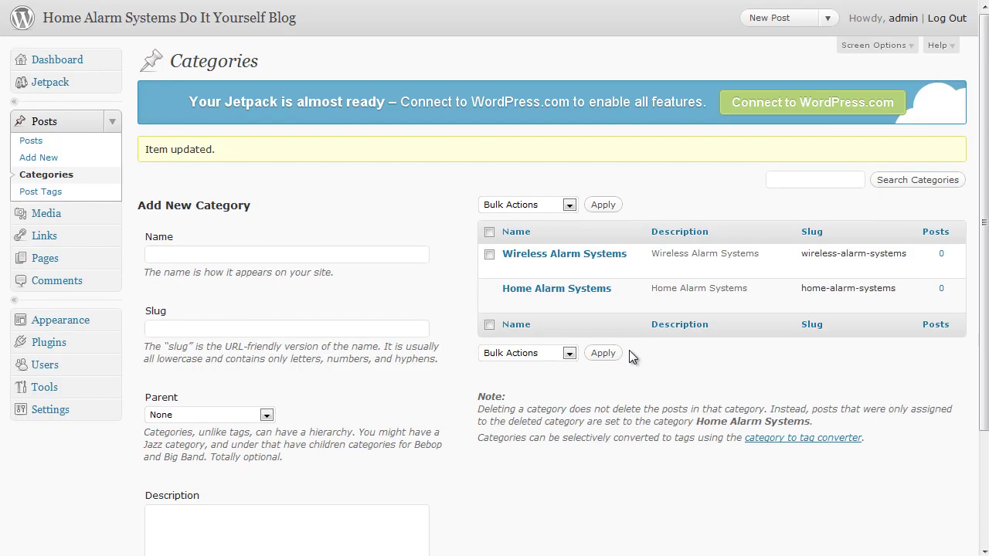
- Bulk-delete all seven default Blogroll links from the Links list
click(49, 238)
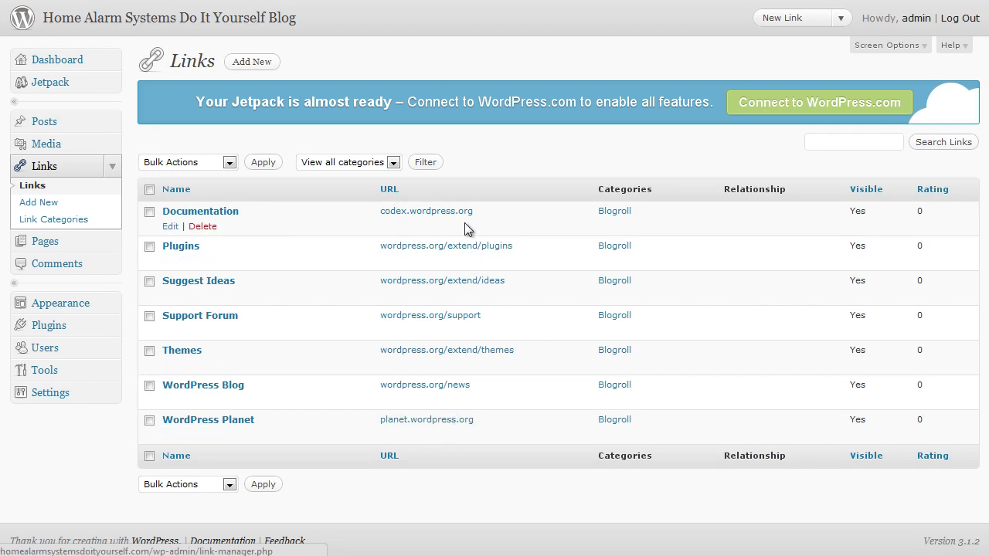
click(149, 189)
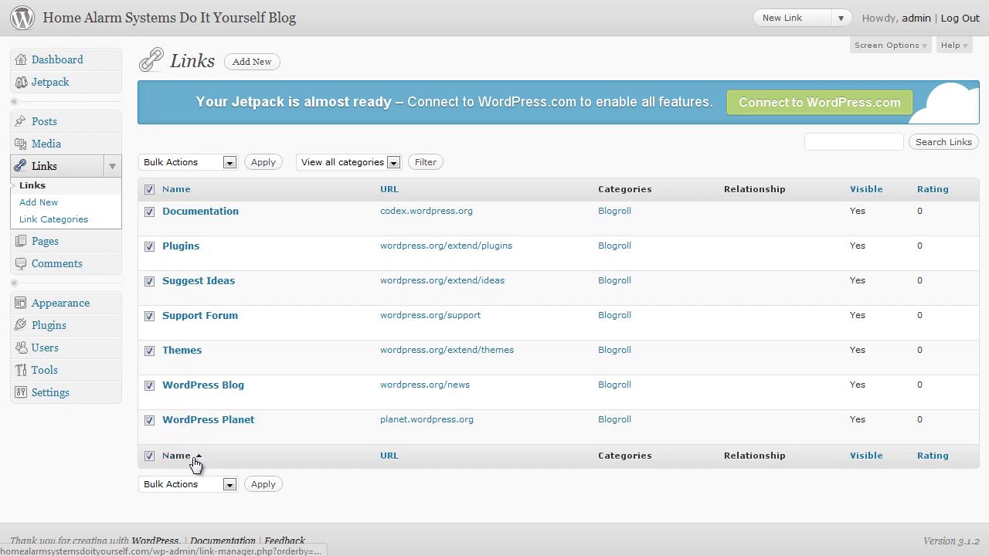
click(229, 163)
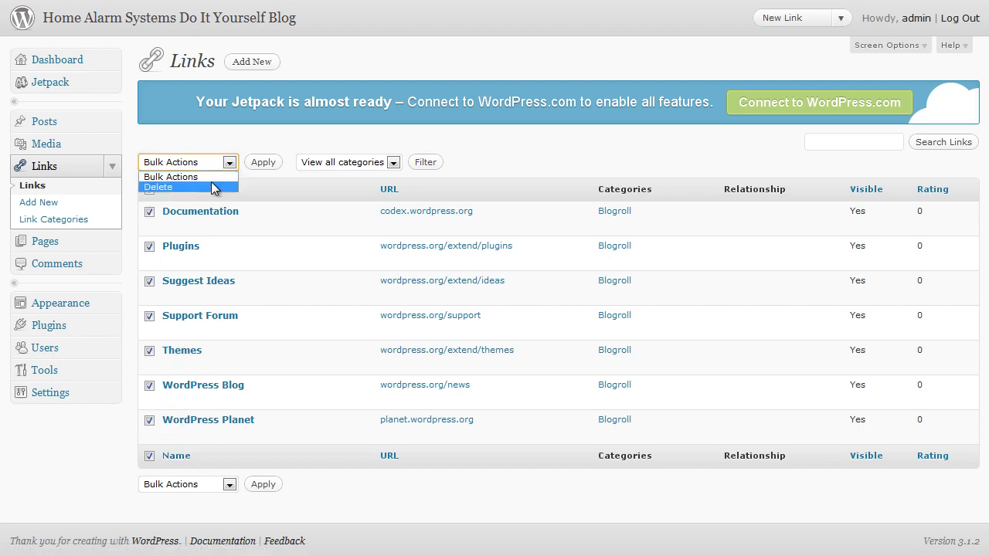
click(209, 187)
click(264, 165)
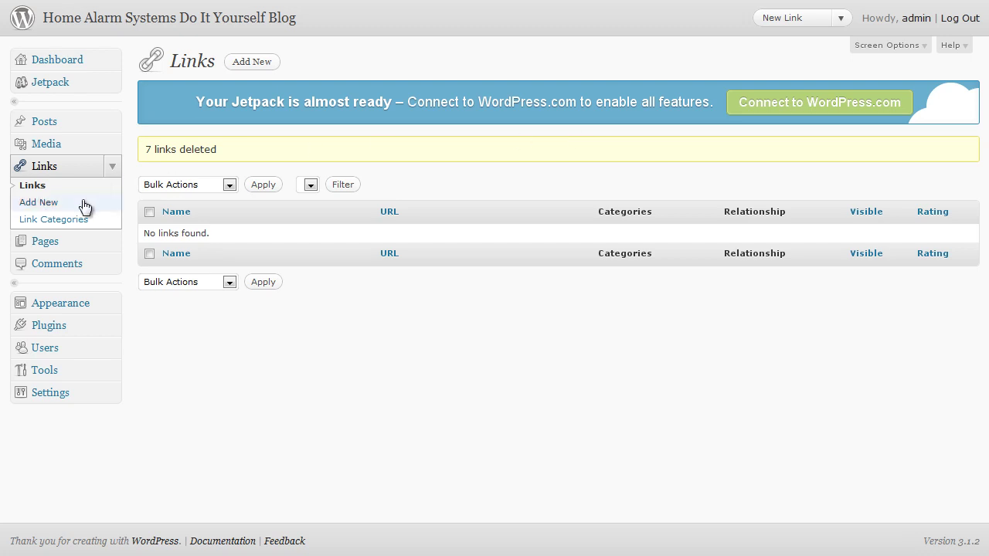
click(68, 222)
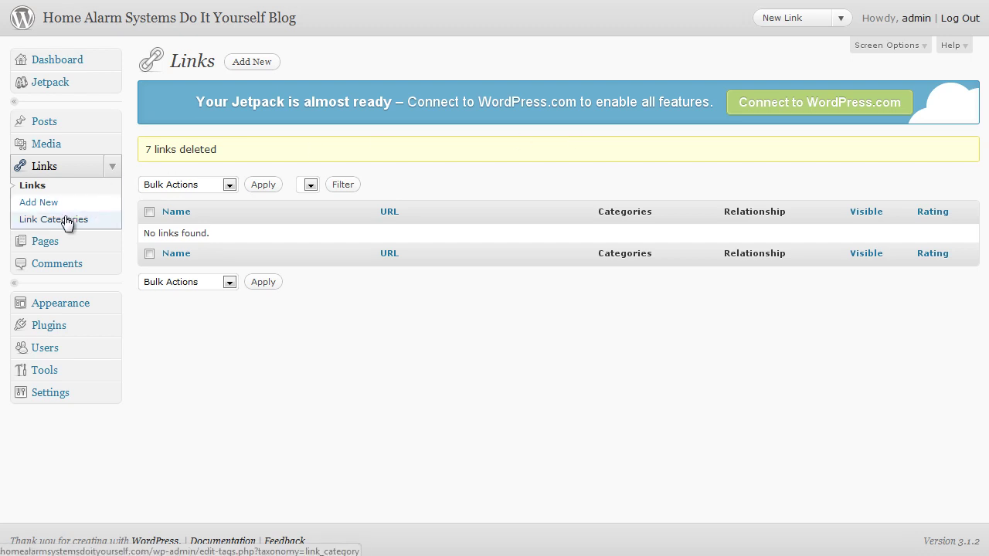
- Rename the Blogroll link category to 'Resources' with matching slug and description, and update it
mouse_move(525, 228)
click(510, 232)
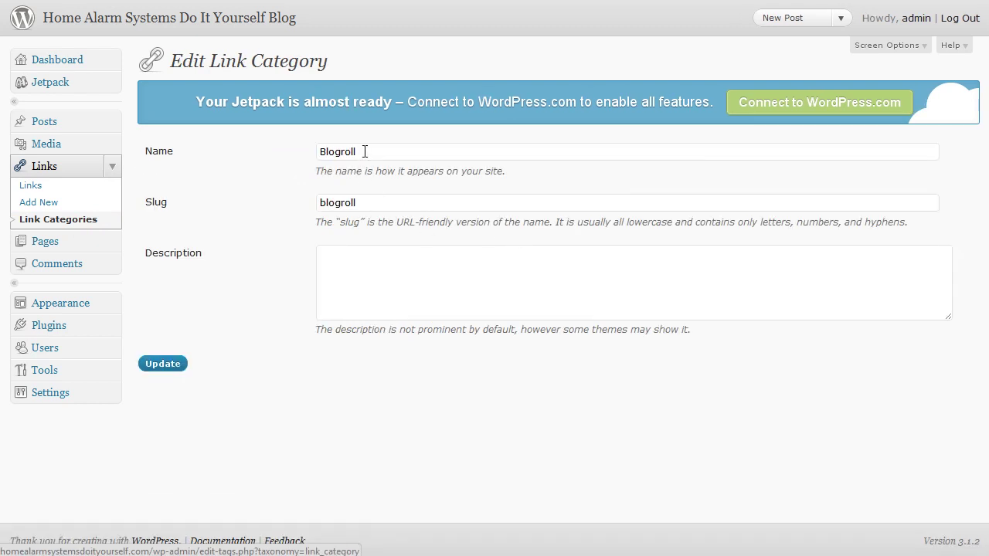
drag(352, 152, 311, 144)
text(Resources)
drag(373, 151, 304, 148)
key(ctrl+c)
drag(397, 196, 319, 204)
key(ctrl+v)
click(373, 271)
key(ctrl+v)
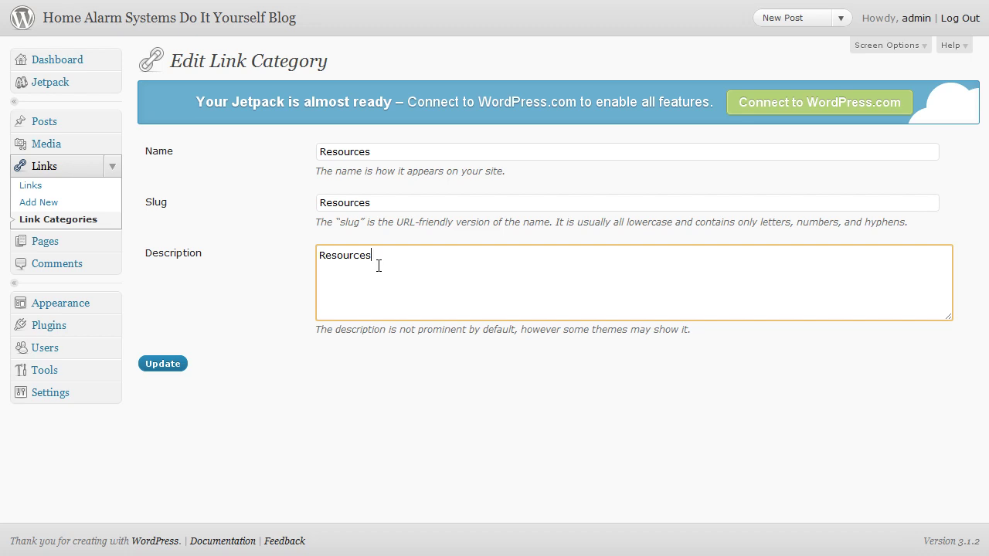
click(164, 364)
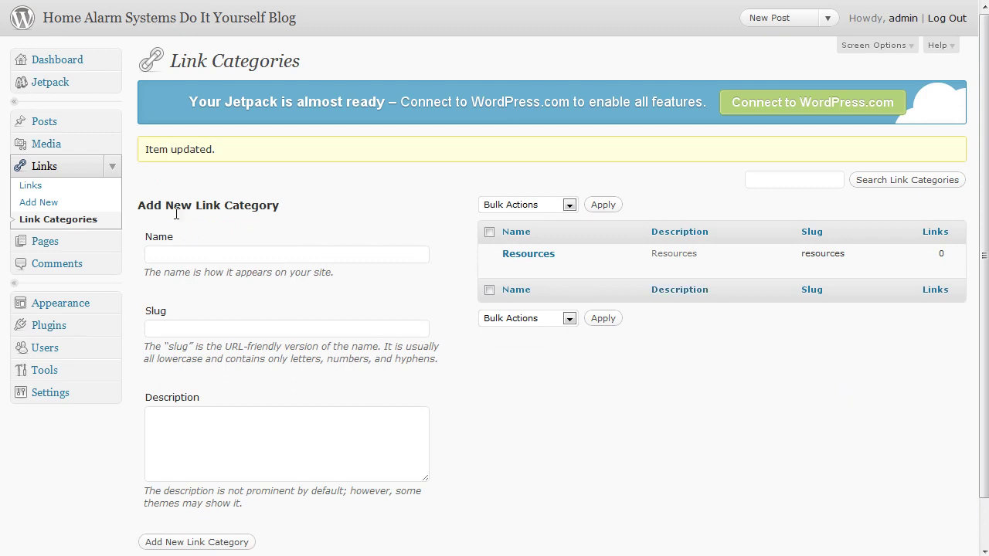
- Collapse the Links menu and move the default Sample Page to the Trash
click(110, 166)
click(53, 193)
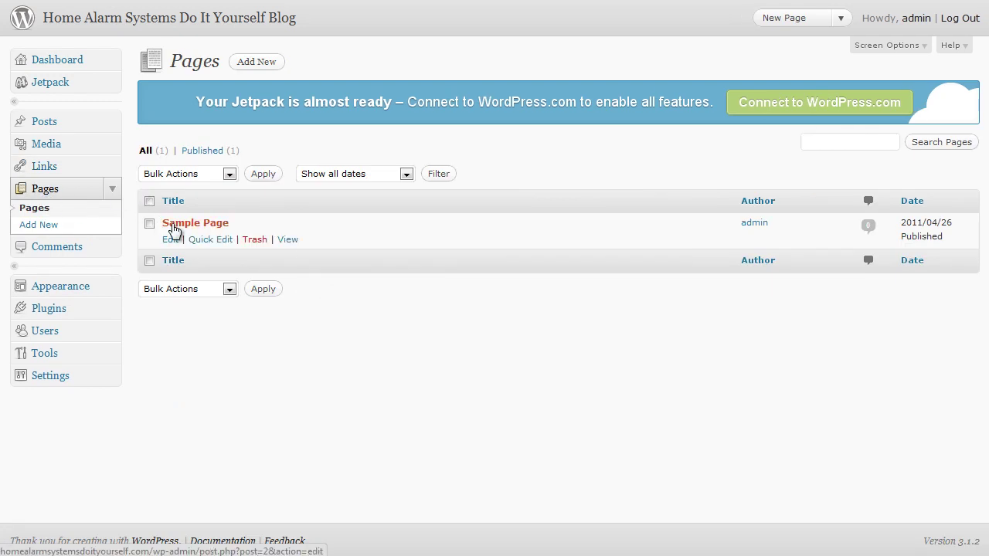
click(258, 241)
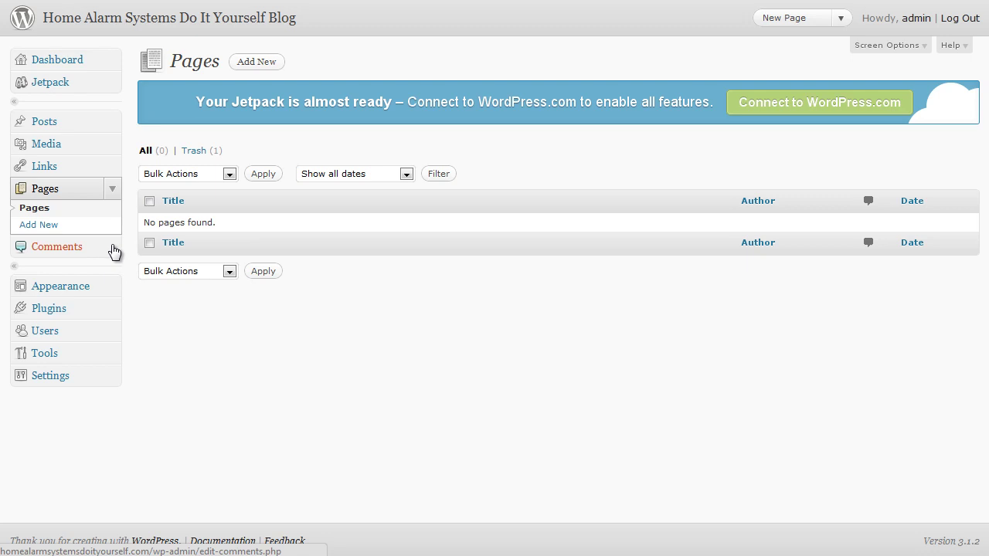
- Check the Comments list, then view Manage Themes with Twenty Ten 1.2 installed
click(69, 248)
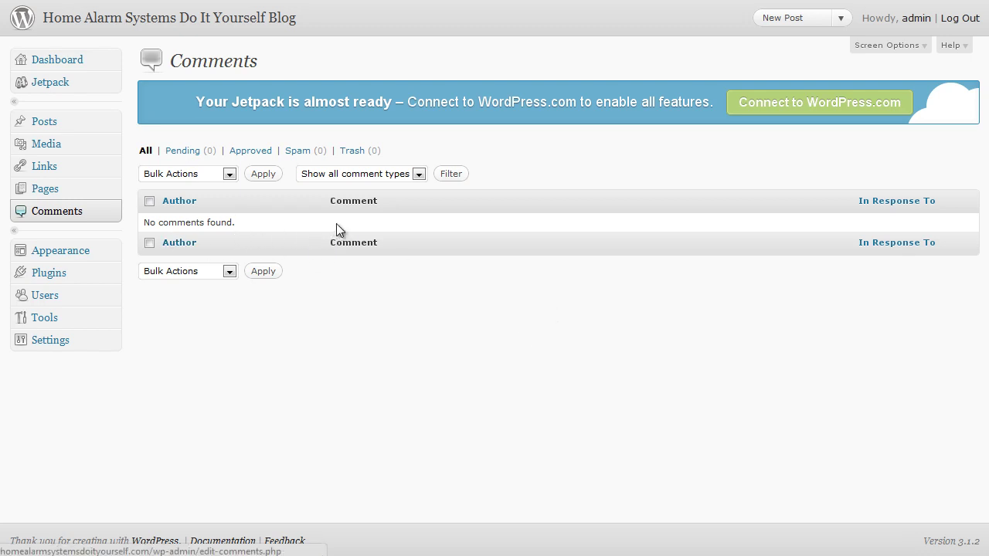
click(75, 257)
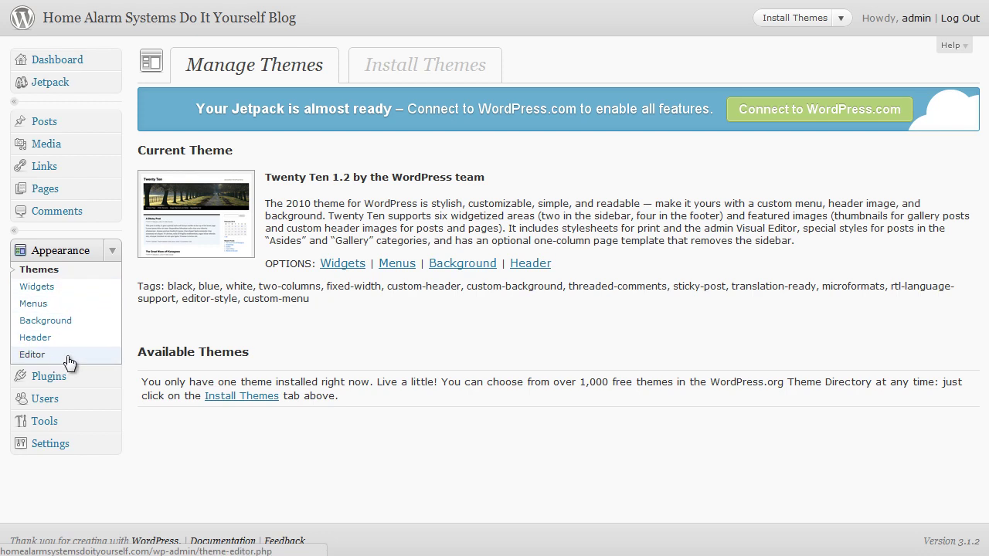
- Look over the Plugins and Tools pages, then go to General Settings
click(112, 255)
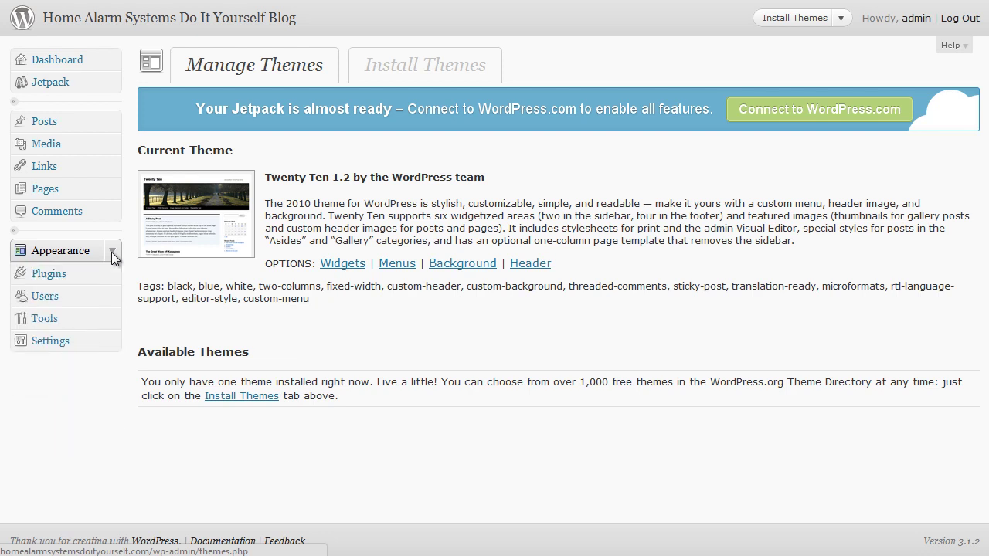
click(61, 280)
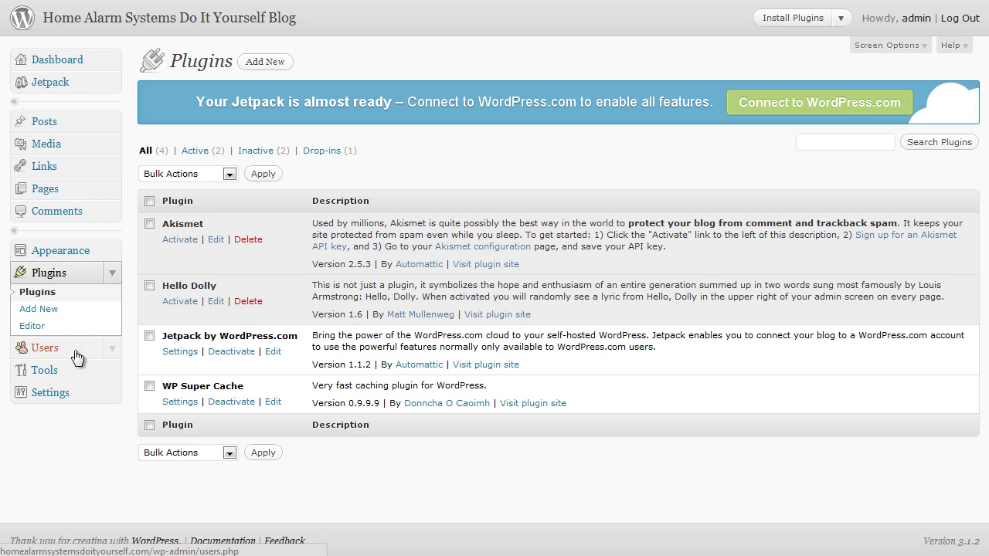
click(65, 373)
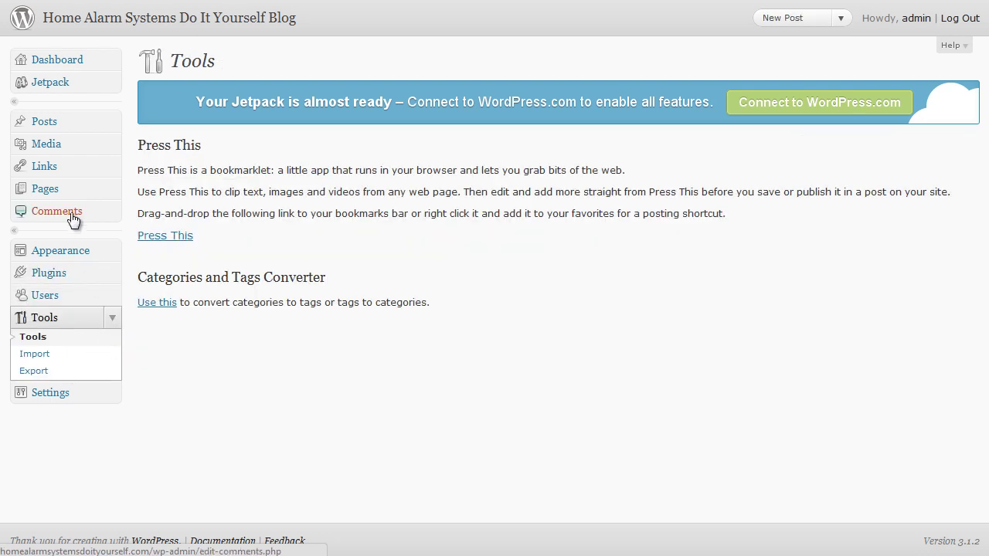
click(68, 396)
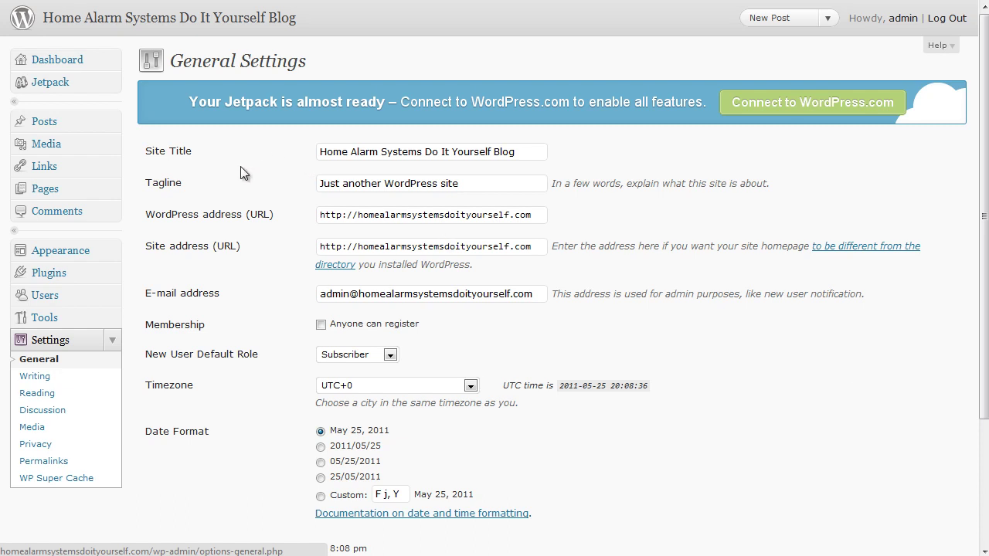
- Replace 'Just another WordPress site' with 'DIY & Wireless Home Alarm Systems Reviews' and save
click(470, 184)
drag(470, 185, 313, 185)
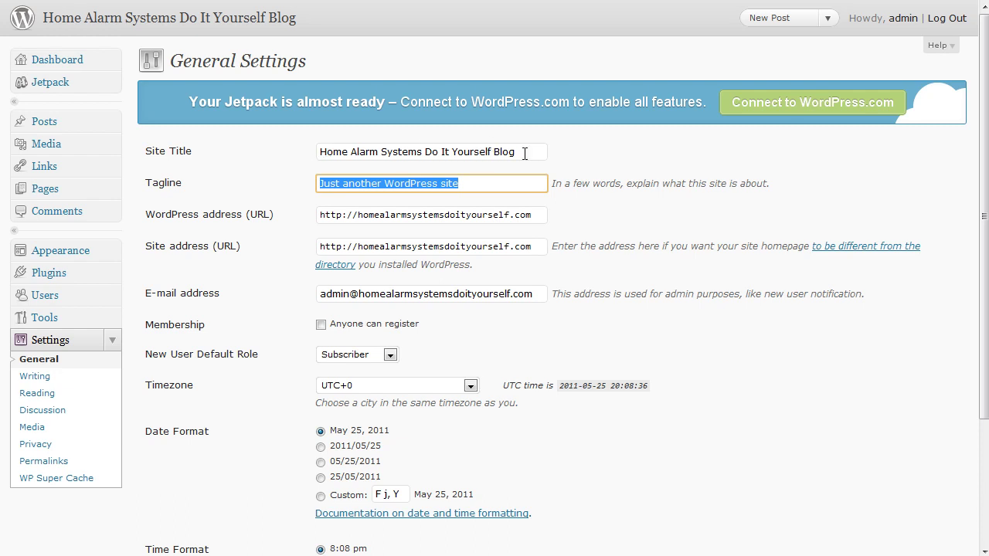
drag(424, 152, 293, 154)
key(ctrl+c)
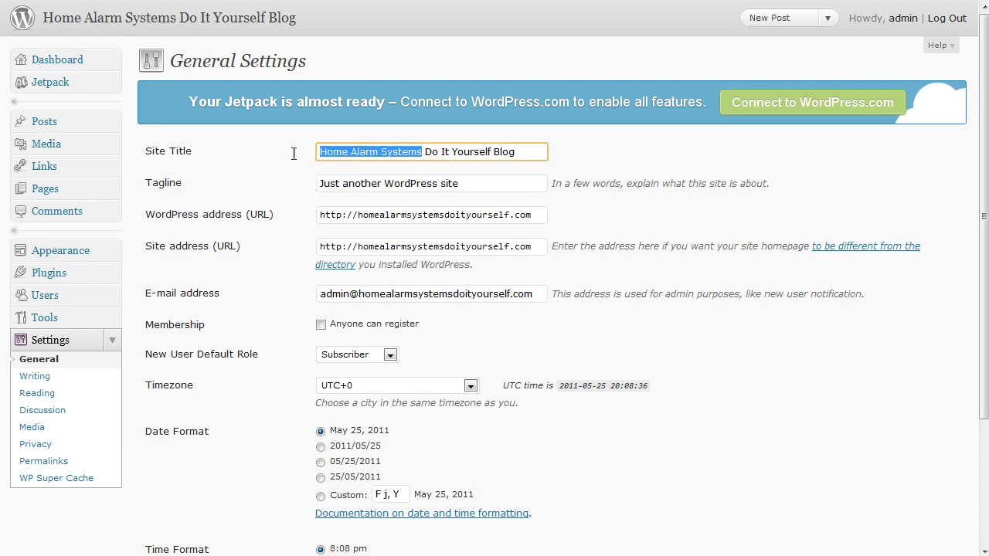
drag(488, 185, 287, 187)
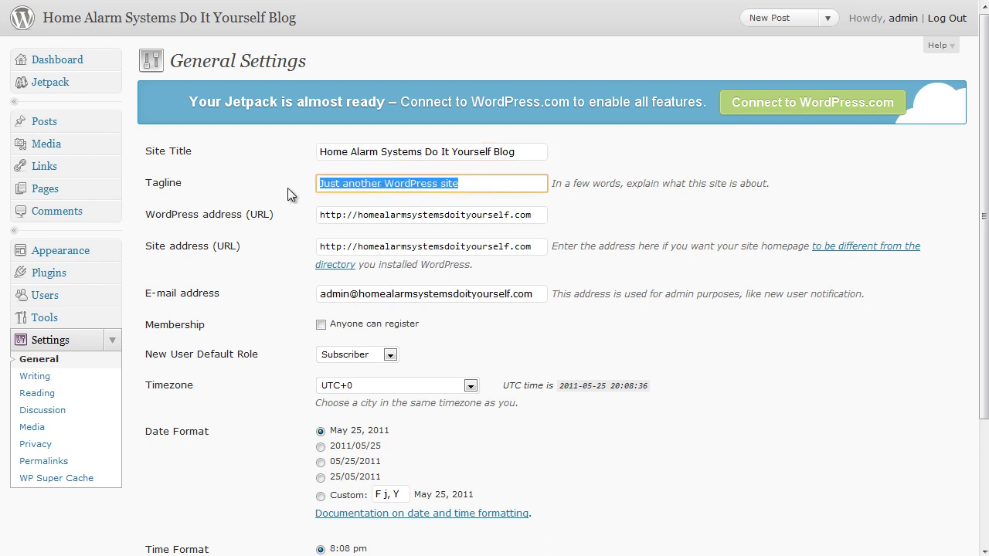
text(DIY & Wirle)
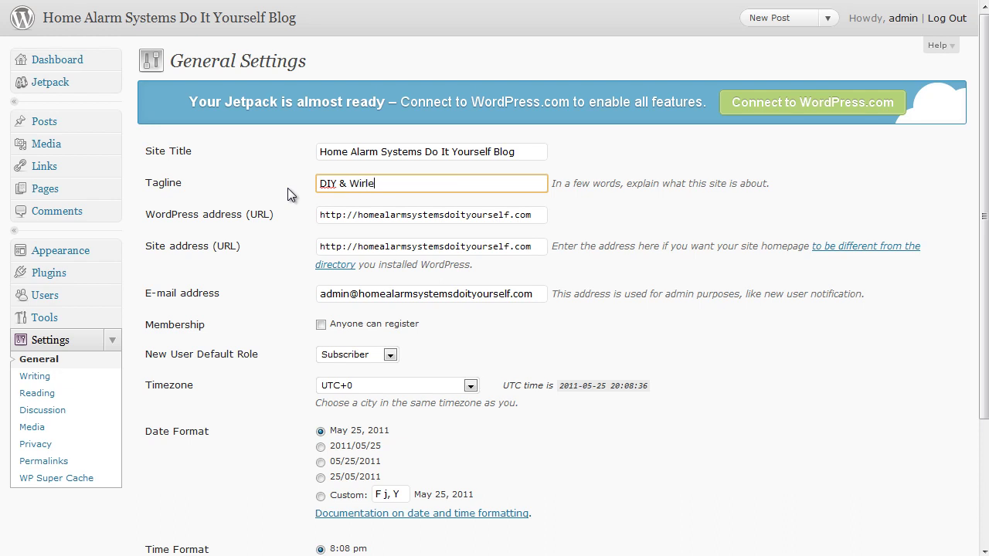
key(BackSpace)
key(BackSpace)
text(eless)
key(ctrl+v)
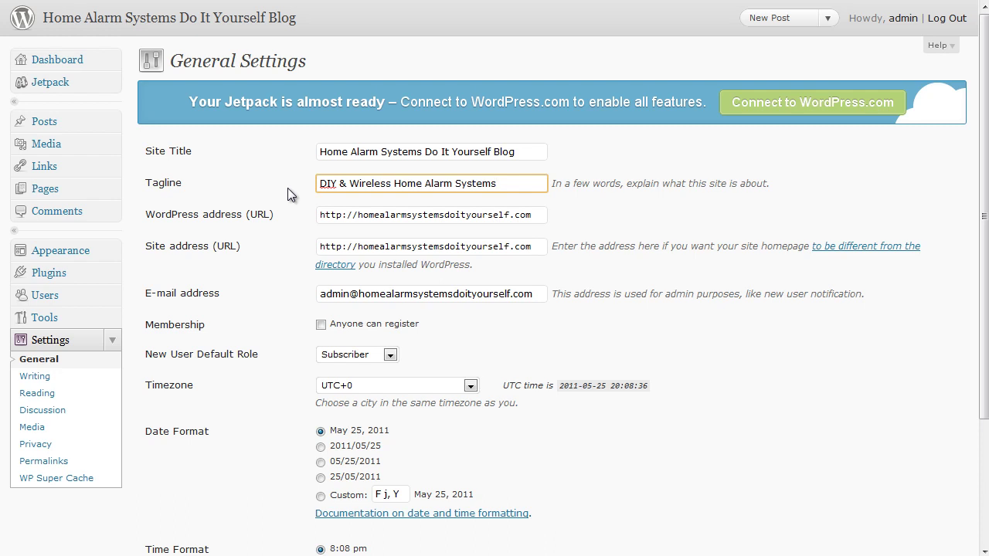
text(Reviews)
scroll(642, 234, down, 1)
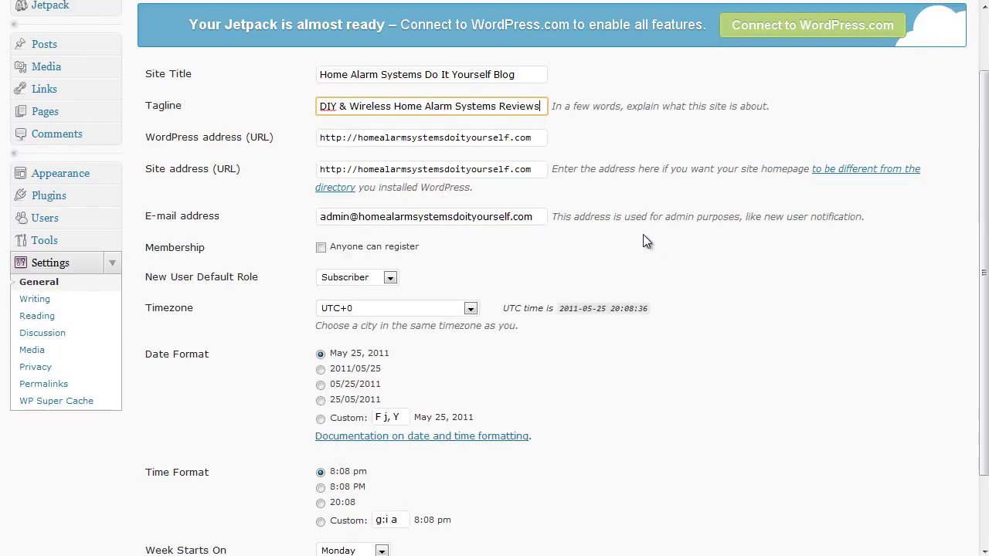
scroll(677, 235, down, 1)
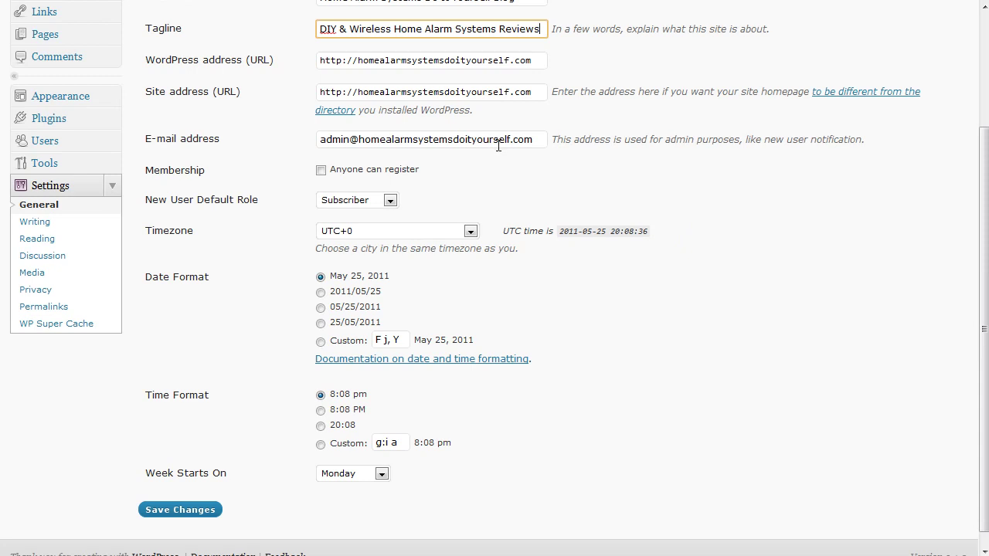
click(199, 510)
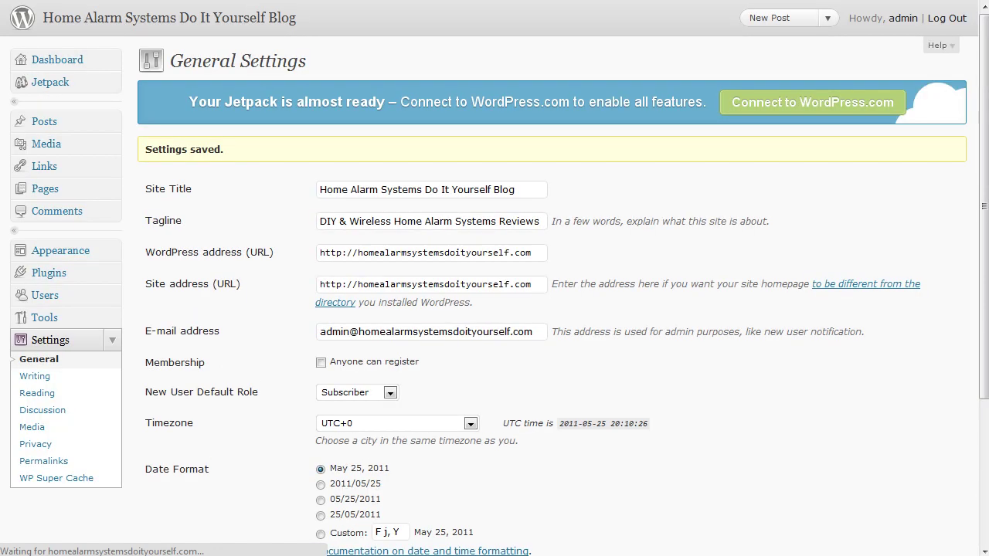
- In Writing Settings, set the post box size to 30 lines and keep Home Alarm Systems as default category
click(37, 376)
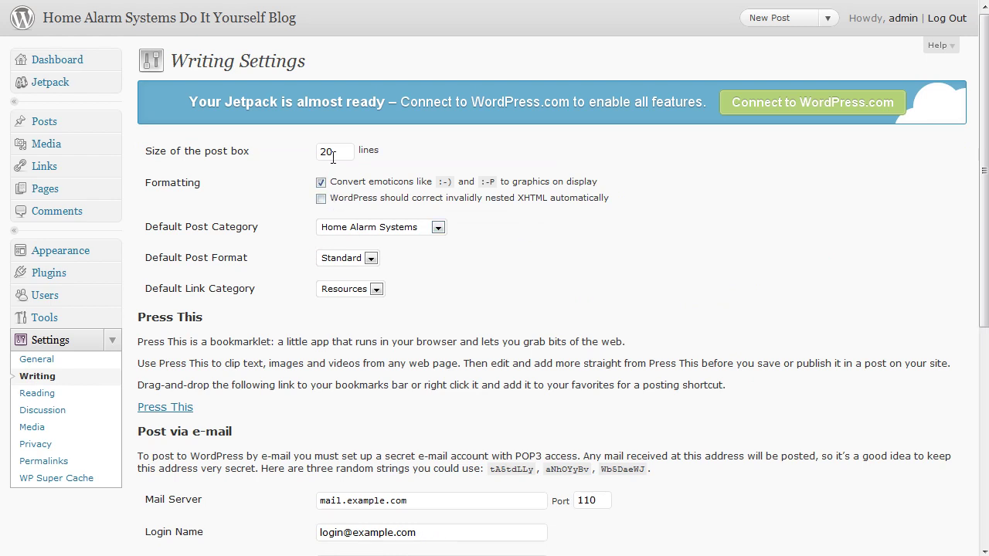
drag(336, 152, 307, 149)
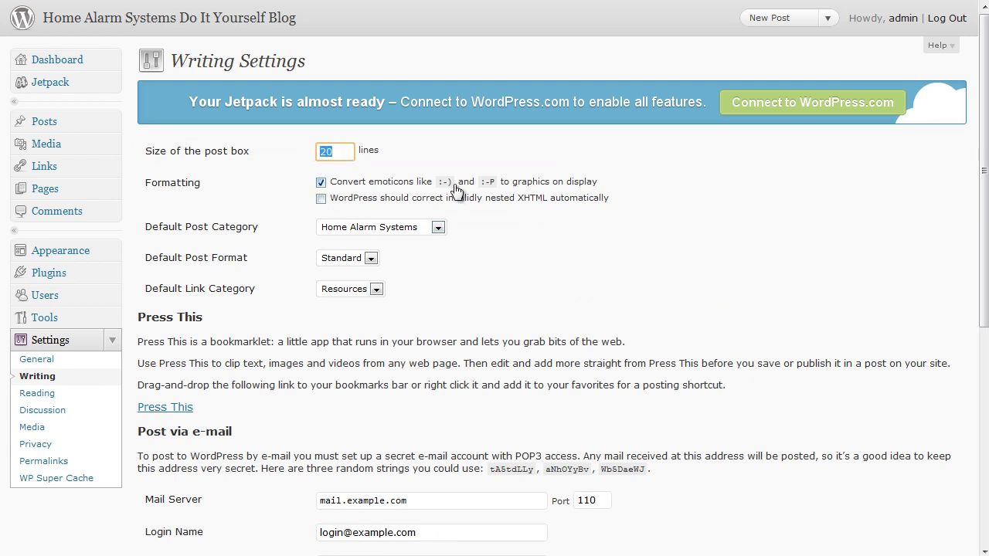
text(30)
click(438, 228)
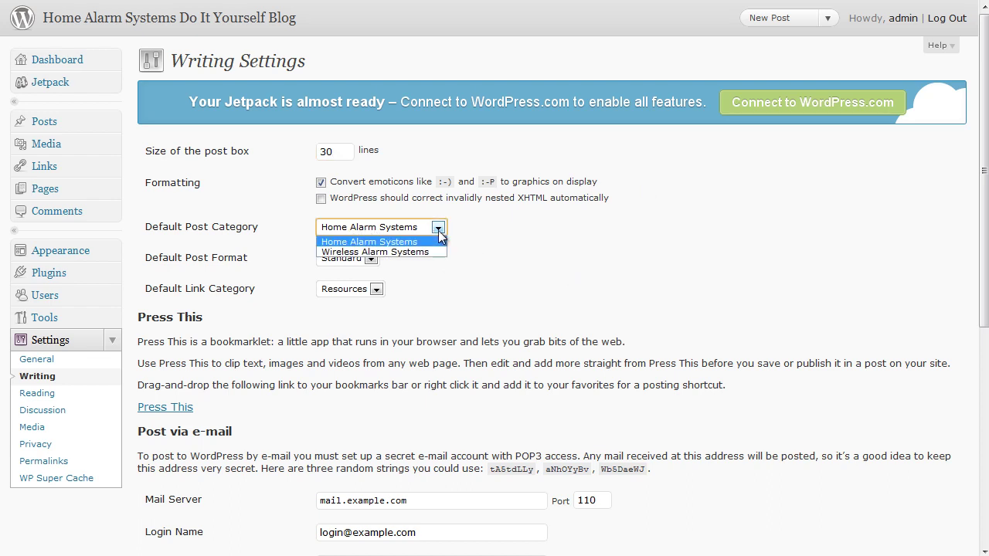
click(423, 243)
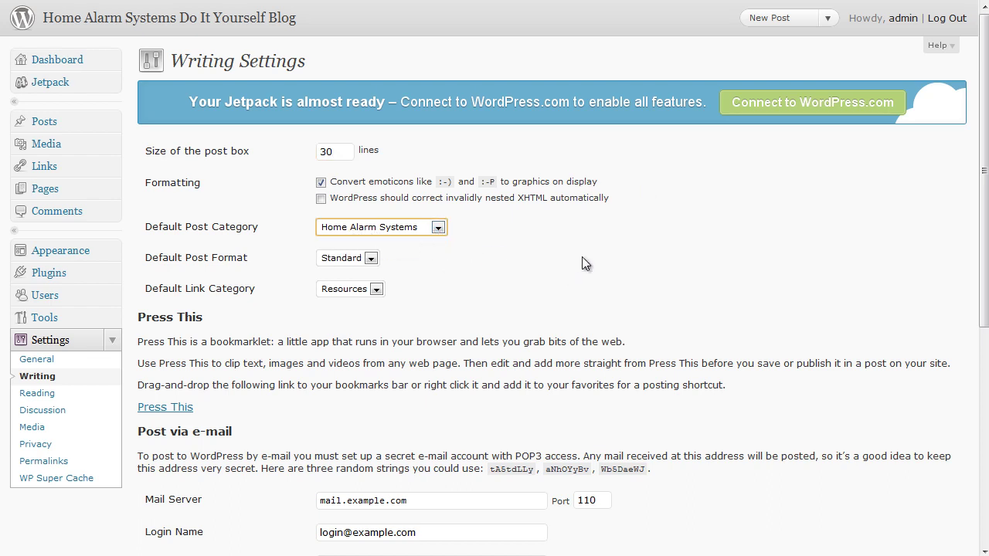
- Review the update services list and save the writing settings
scroll(630, 255, down, 3)
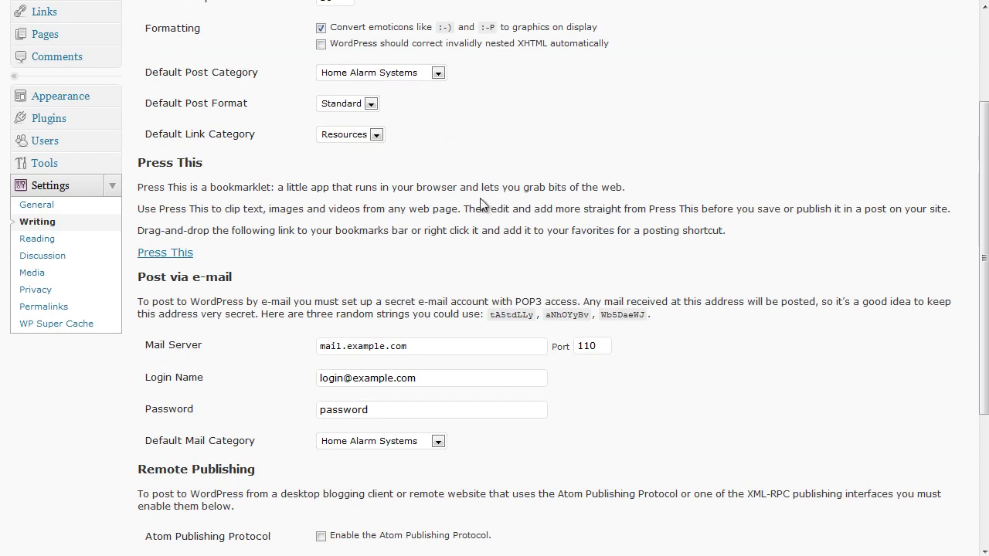
scroll(480, 201, down, 3)
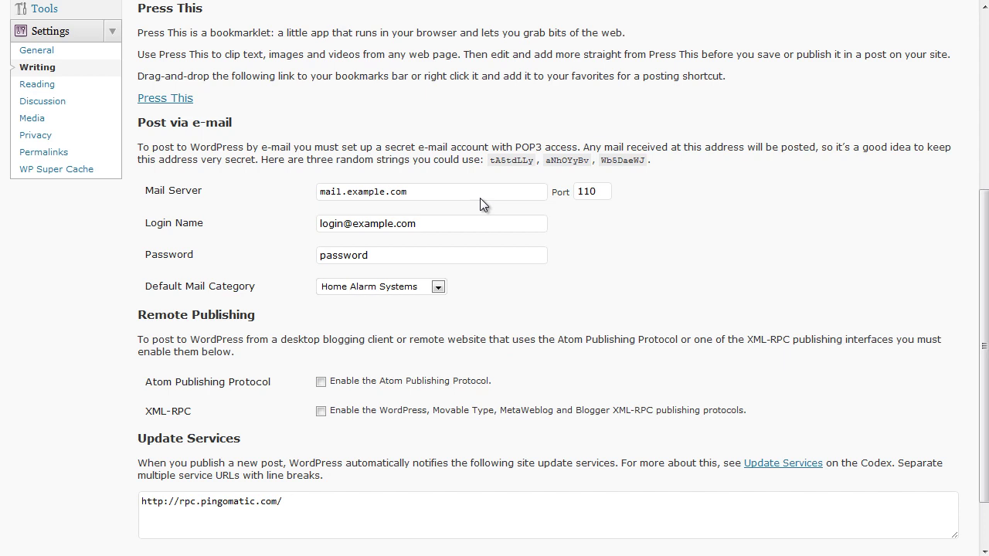
click(320, 503)
scroll(329, 498, down, 2)
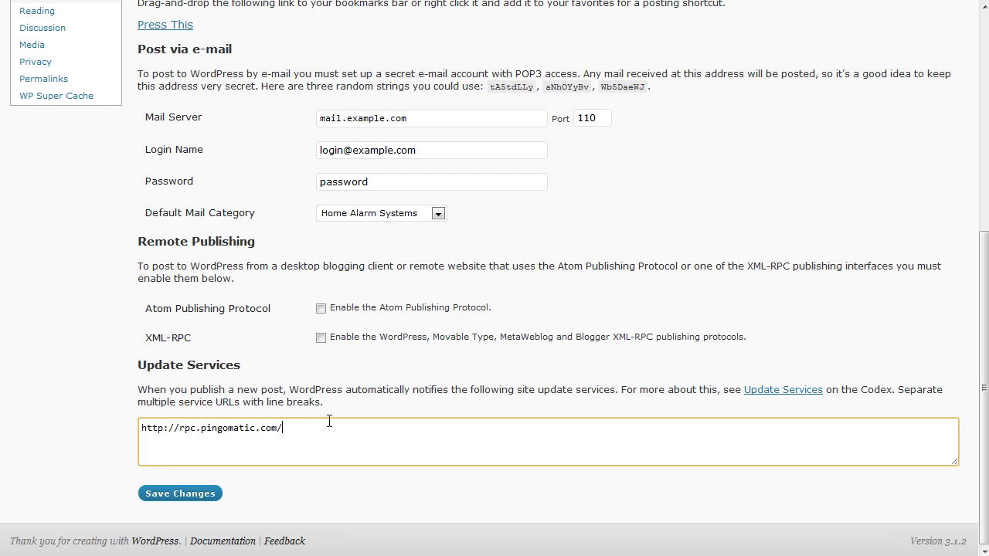
click(193, 499)
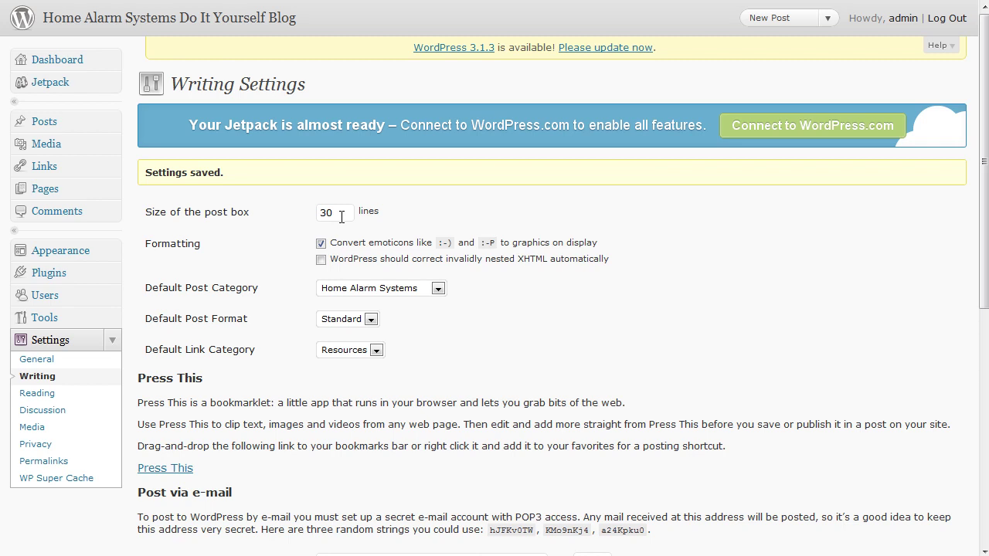
- Limit blog pages to 12 posts, save the reading settings, and go to Discussion Settings
click(36, 396)
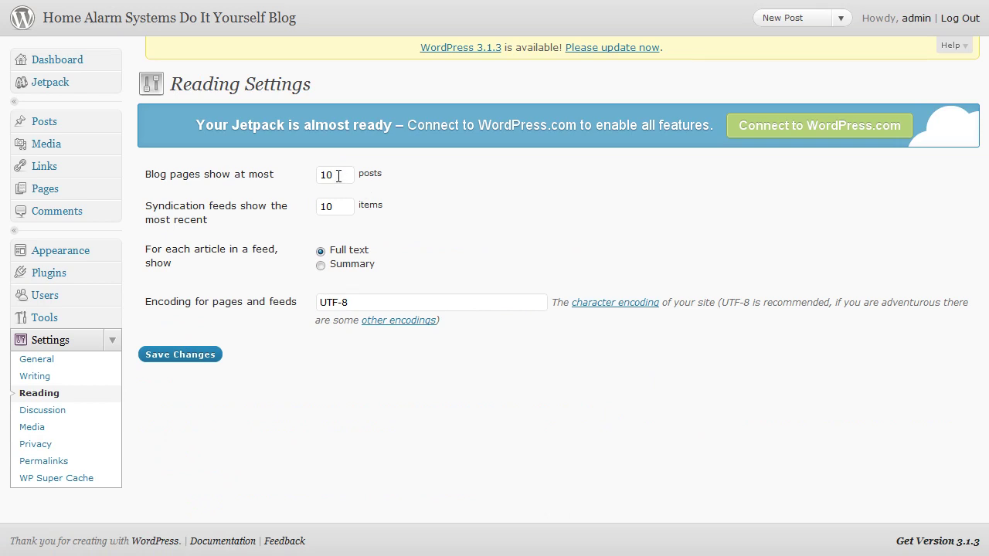
double_click(339, 175)
text(12)
click(189, 356)
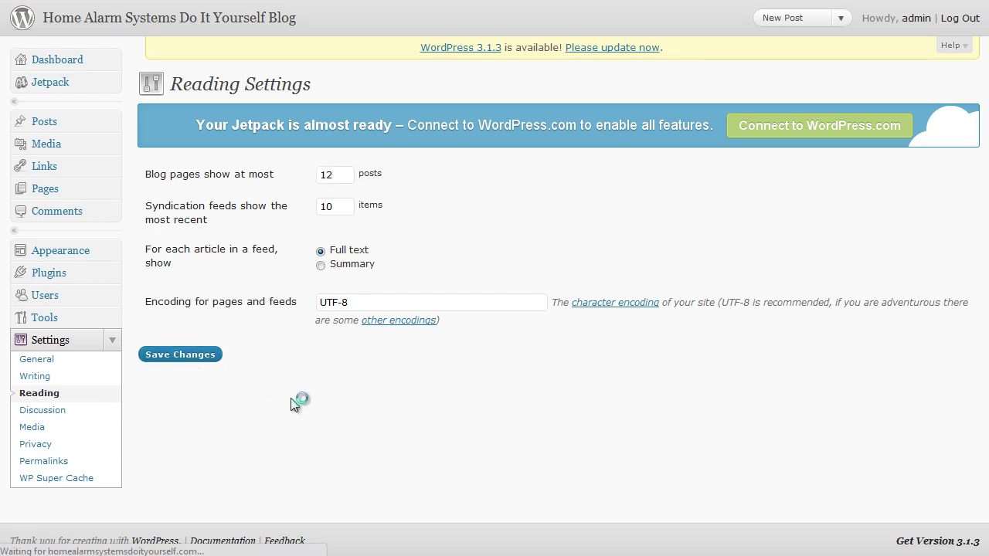
click(55, 414)
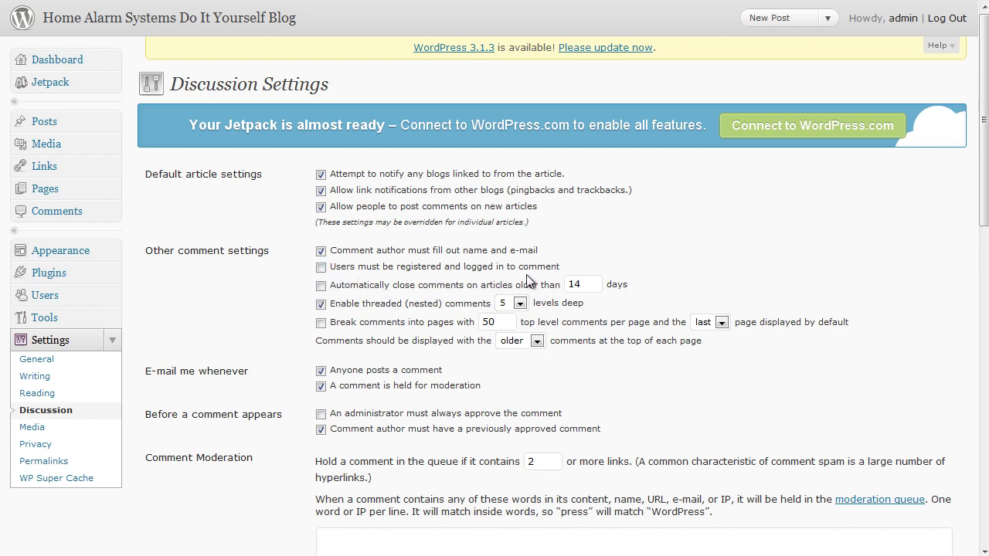
- Tick 'Users must be registered and logged in' and 'An administrator must always approve the comment', and select the link-count value
click(321, 268)
click(321, 415)
double_click(539, 462)
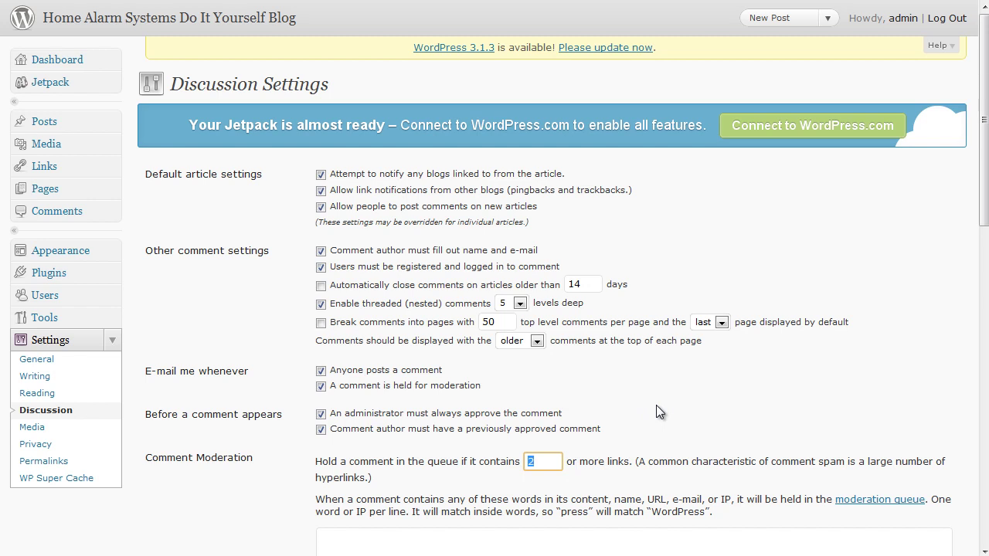
- Hold comments containing 1 or more links, choose Gravatar Logo as default avatar, and save
scroll(656, 404, down, 3)
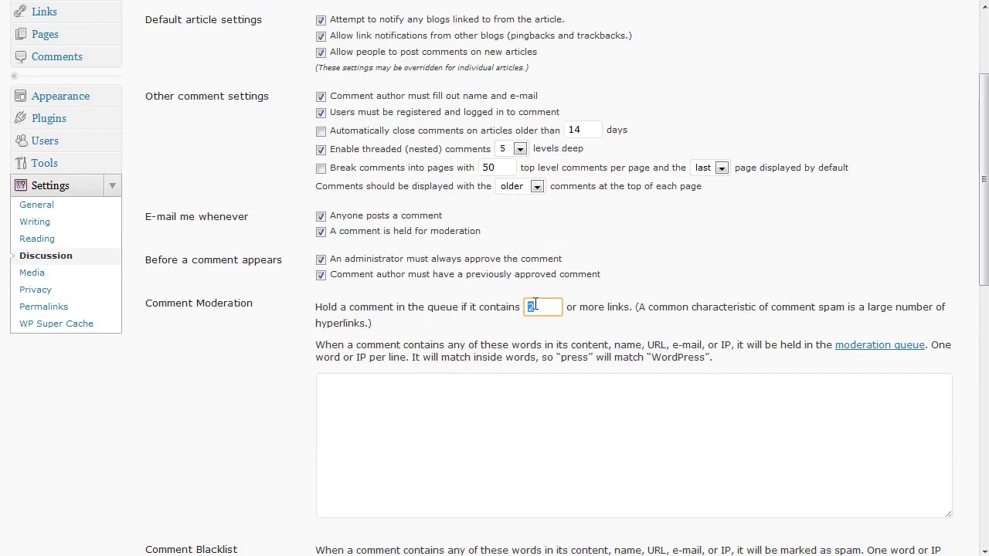
text(1)
scroll(516, 306, down, 10)
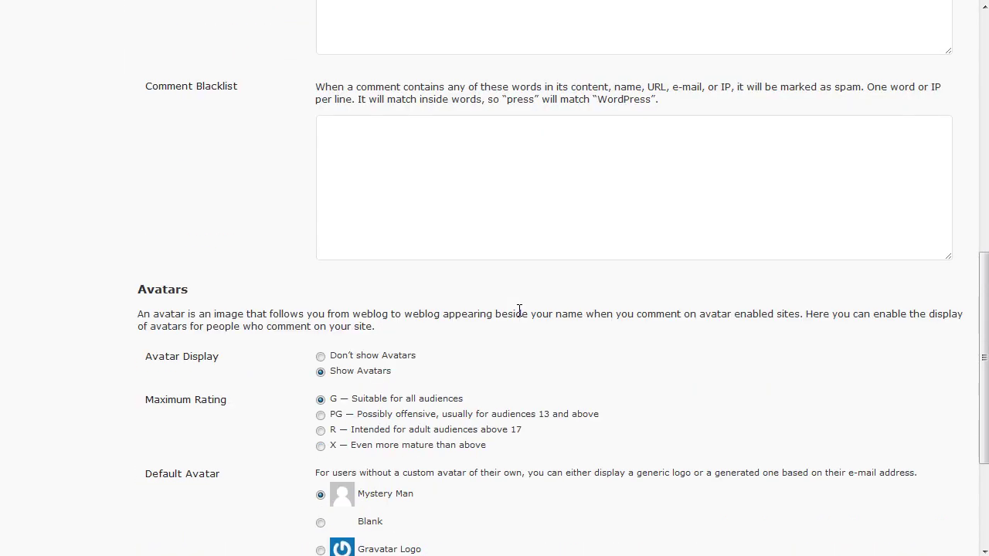
scroll(533, 312, down, 2)
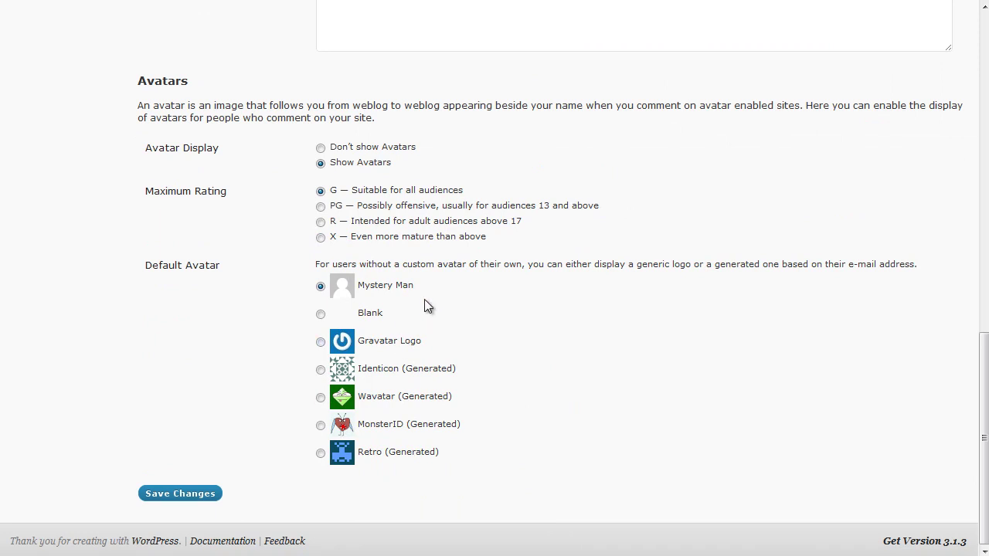
click(321, 343)
click(197, 496)
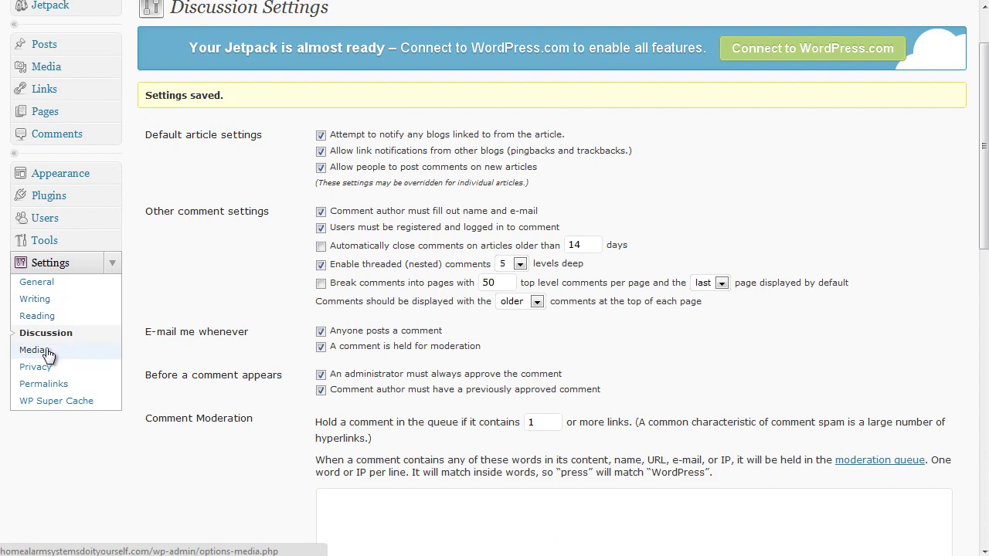
- Open Privacy Settings and confirm the site is visible to everyone, including search engines
click(63, 370)
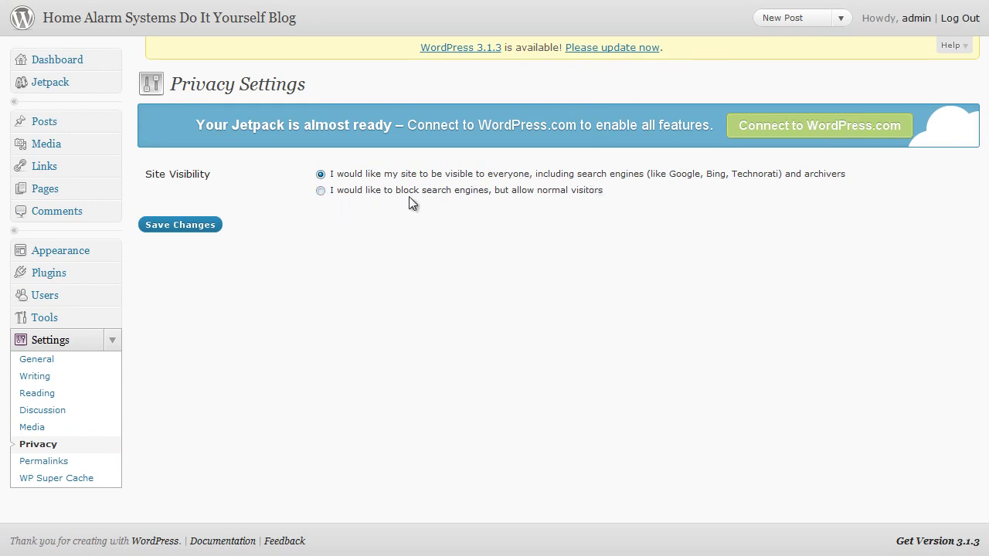
- Change the permalinks to a Custom Structure of /%postname%/ and save
click(64, 463)
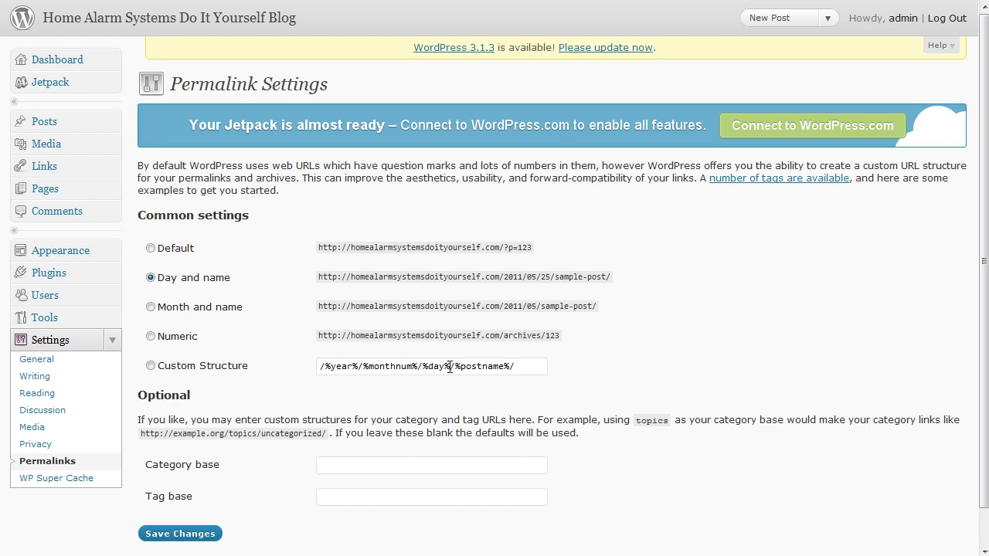
drag(449, 363, 280, 366)
key(BackSpace)
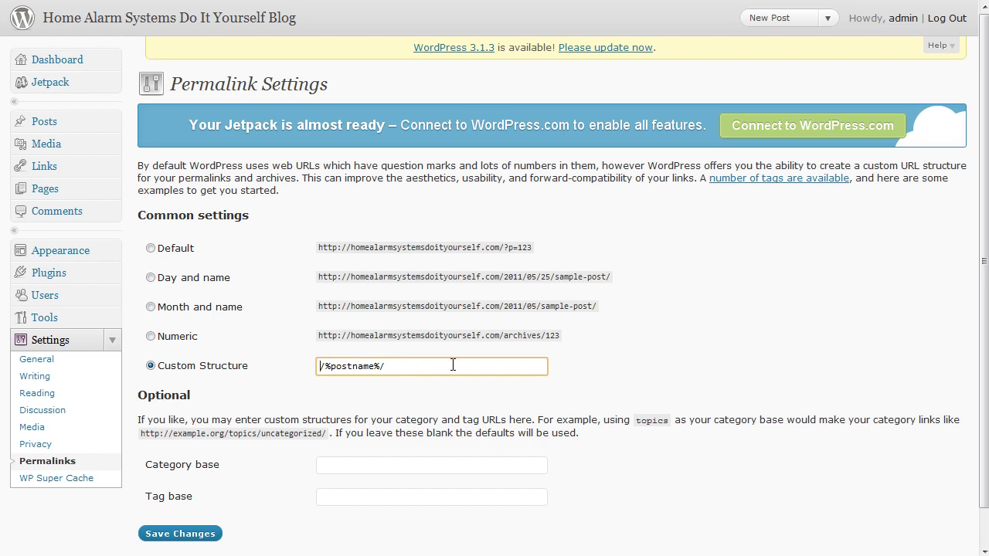
scroll(586, 366, down, 1)
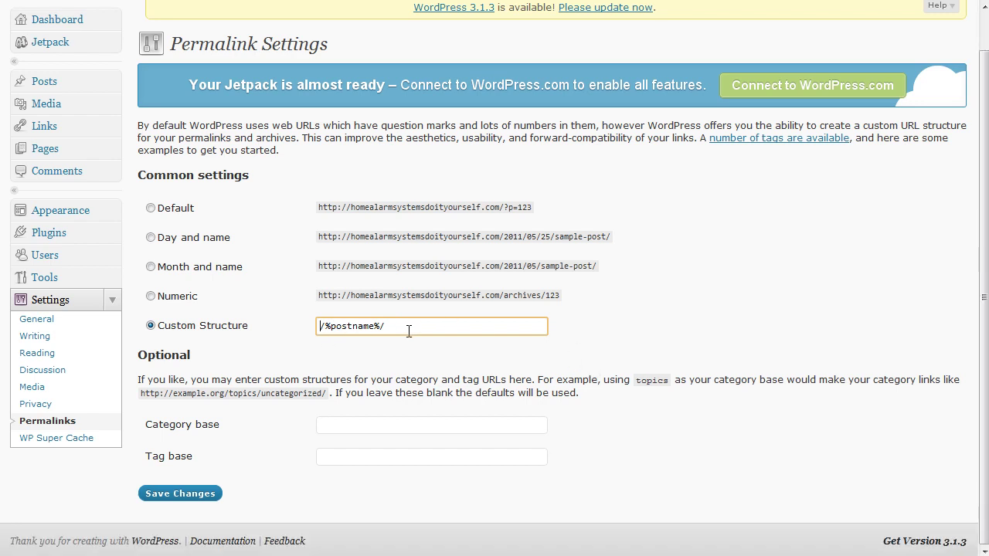
click(190, 501)
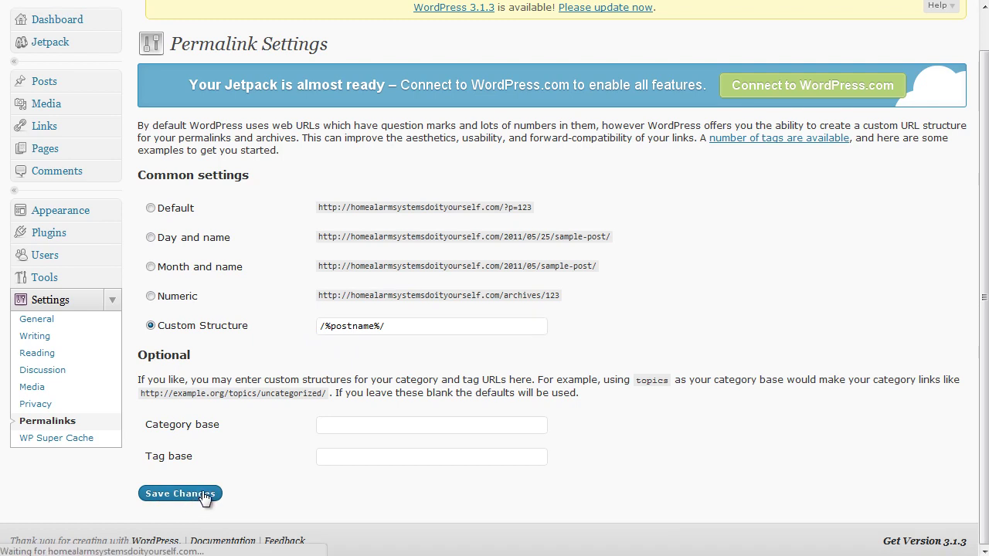